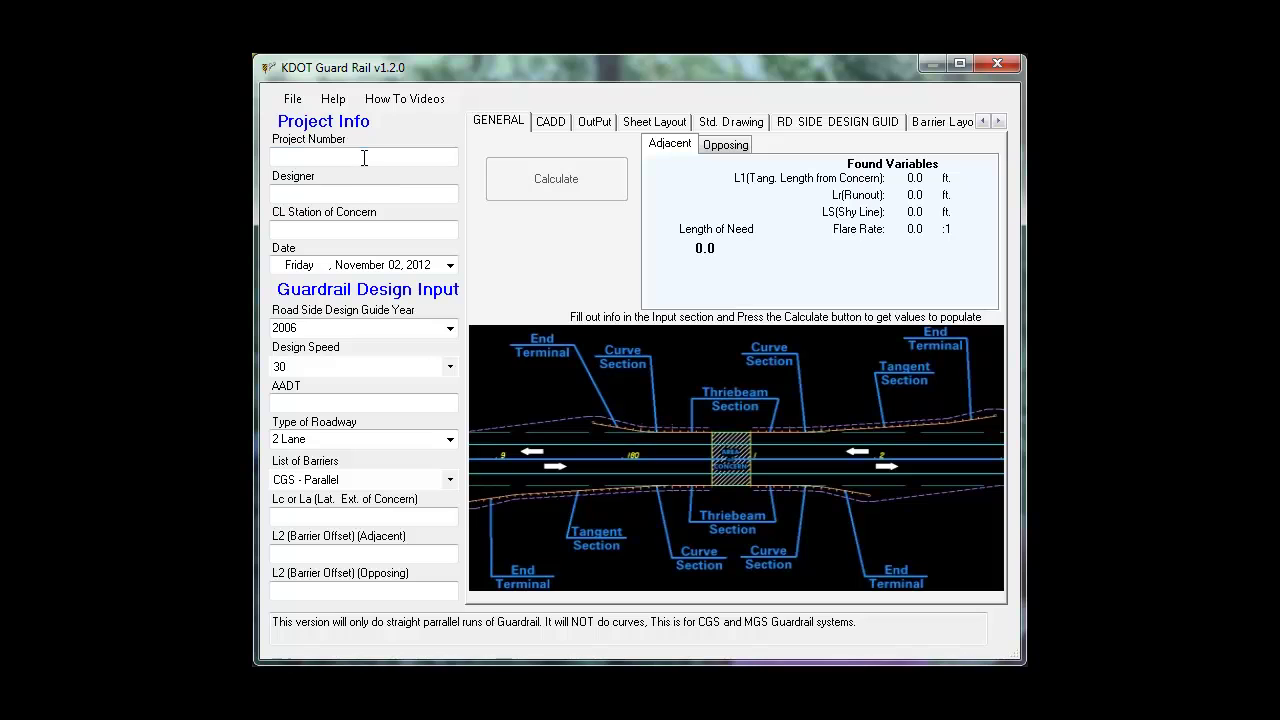
# Step: Enter project number KA-0000-01, the designer's name, and CL station of concern 1+000.00
pyautogui.click(364, 157)
pyautogui.write('KA-0000-01')
pyautogui.click(428, 193)
pyautogui.write('Scott Marquis')
pyautogui.press('Tab')
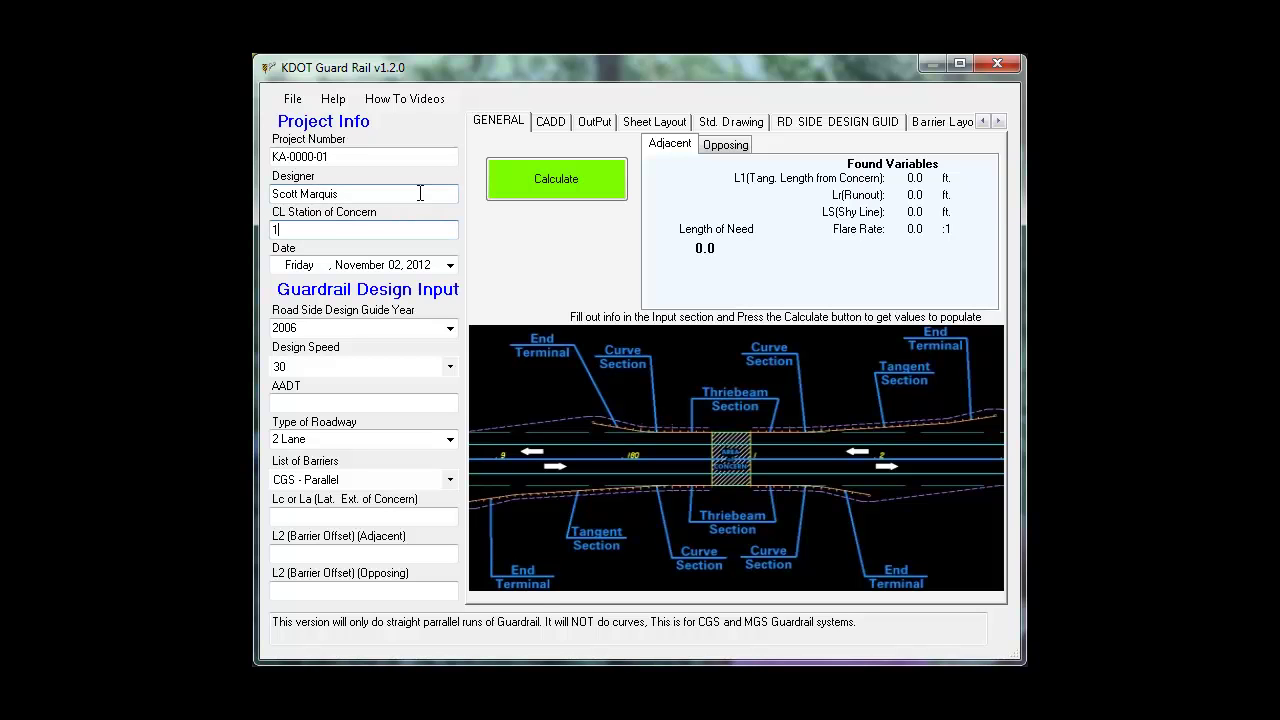
pyautogui.write('1+000.00')
# Step: Set Road Side Design Guide year 2011, design speed 70 and AADT 3150
pyautogui.click(451, 329)
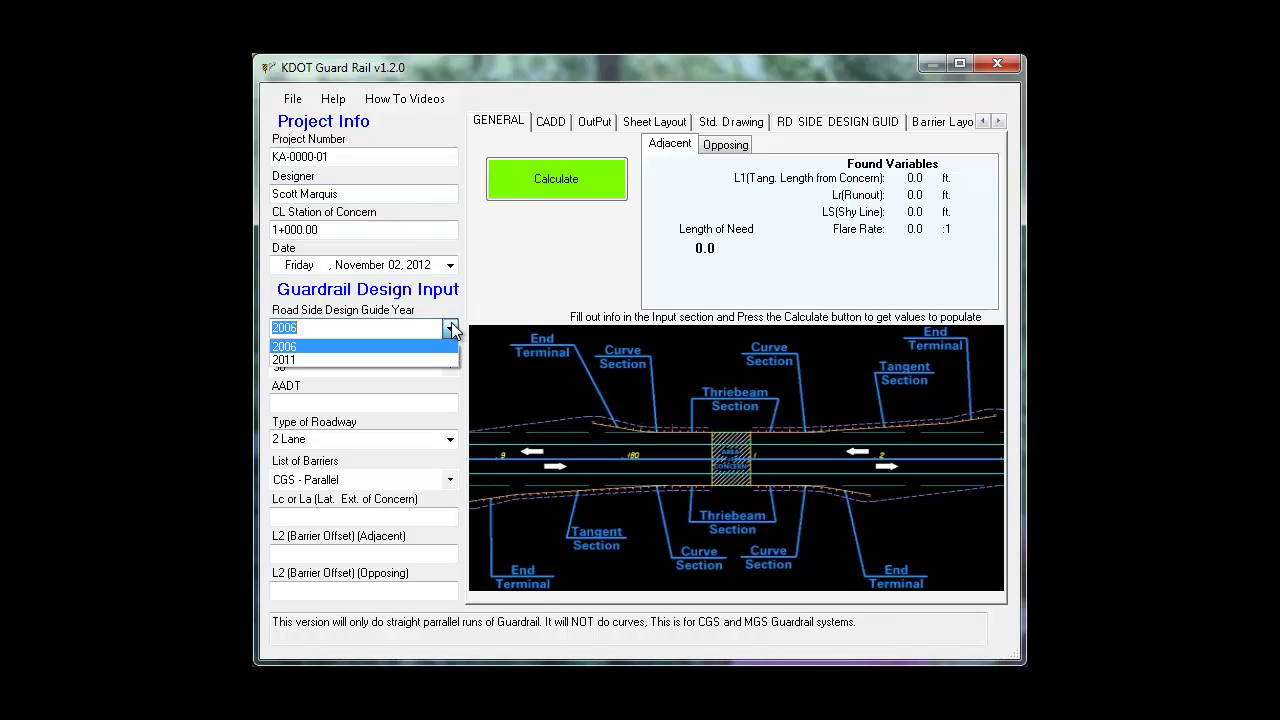
pyautogui.click(329, 359)
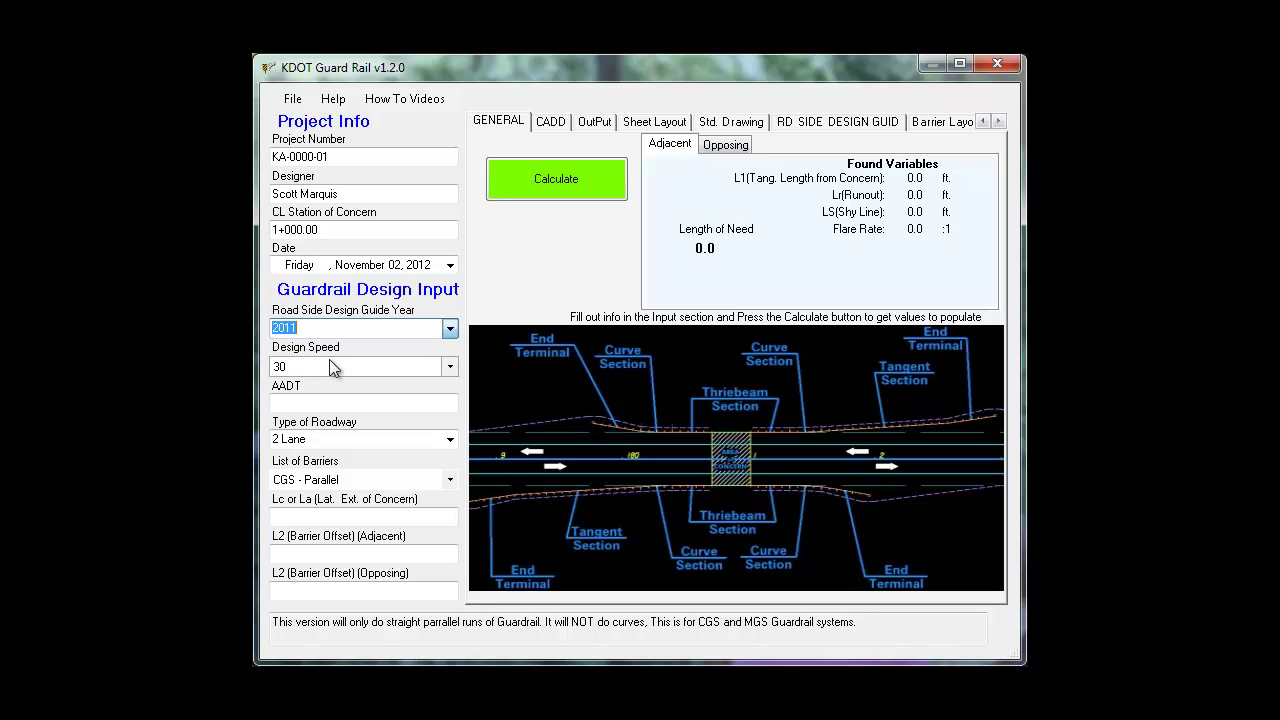
pyautogui.click(451, 366)
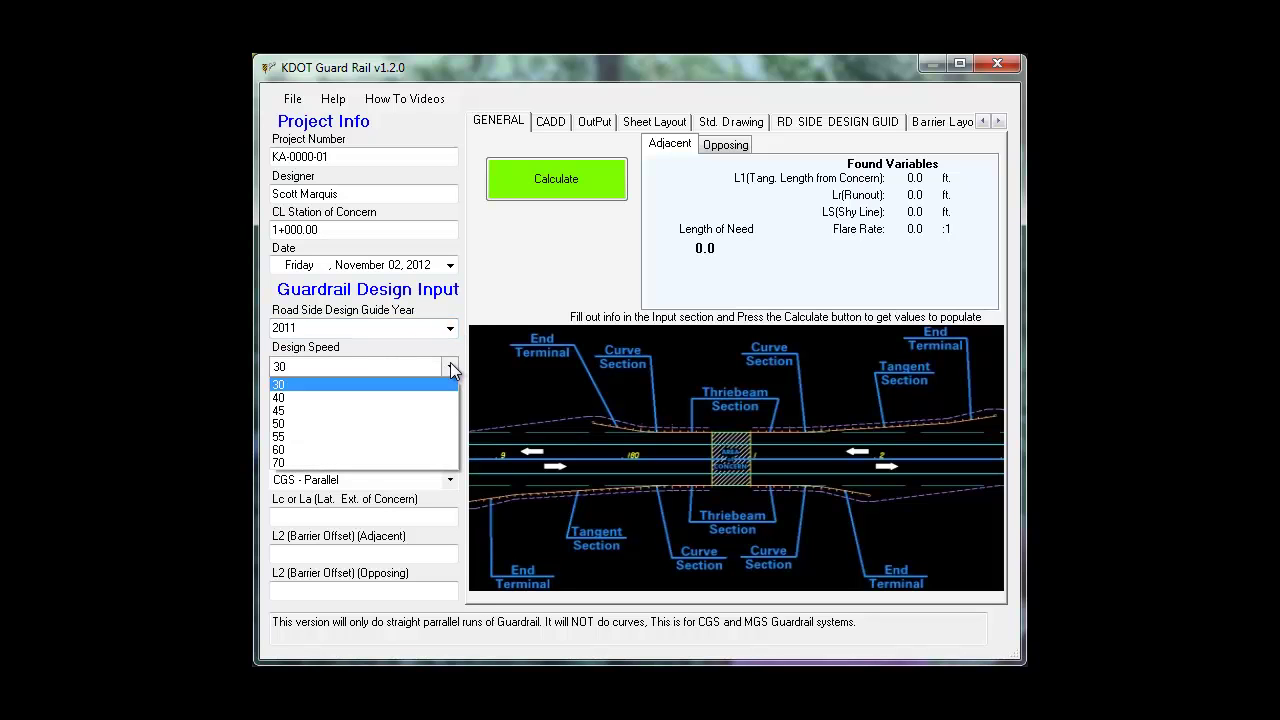
pyautogui.click(291, 463)
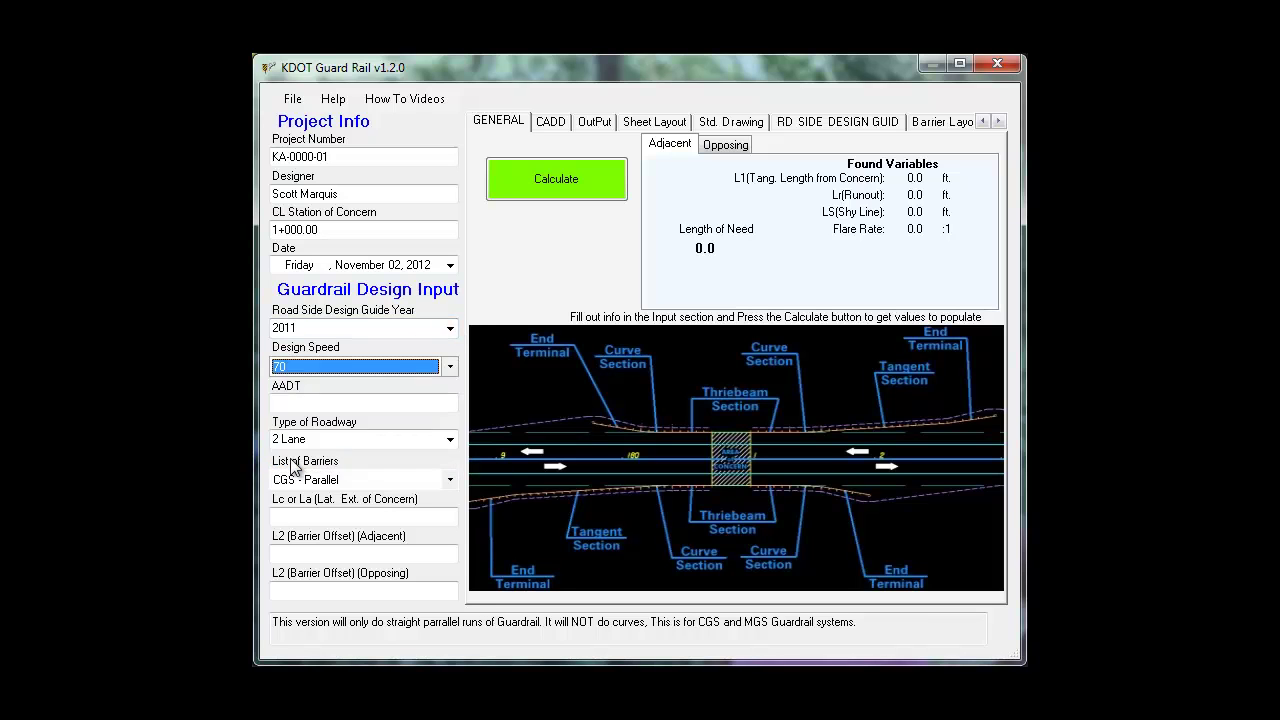
pyautogui.click(299, 403)
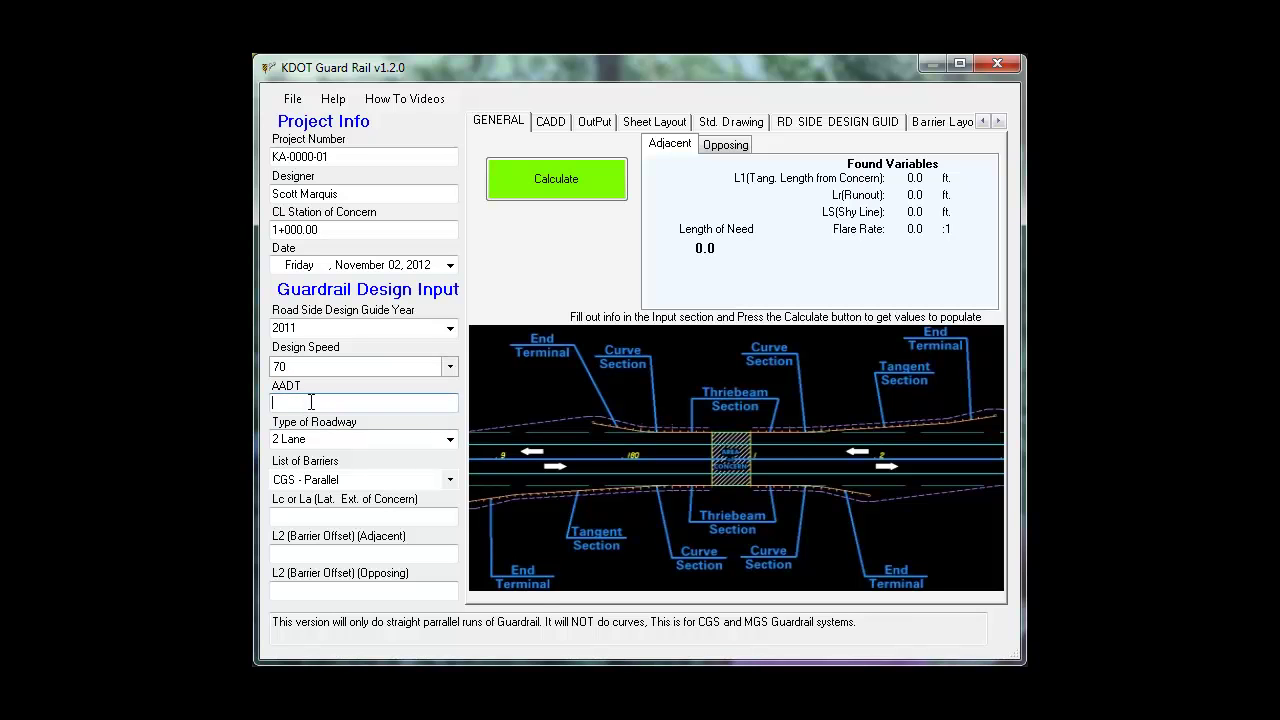
pyautogui.write('3150')
pyautogui.click(451, 477)
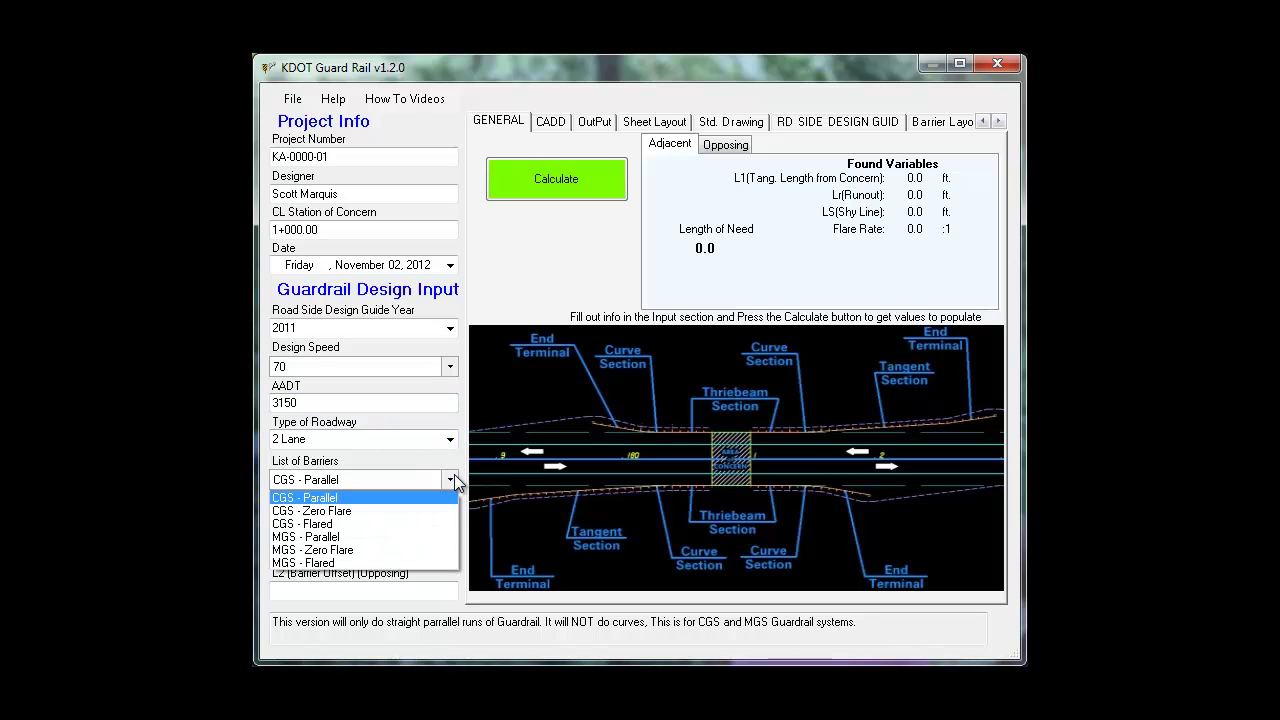
# Step: Choose the MGS - Flared barrier with Lc 32, adjacent offset 10 and opposing offset 22
pyautogui.click(347, 563)
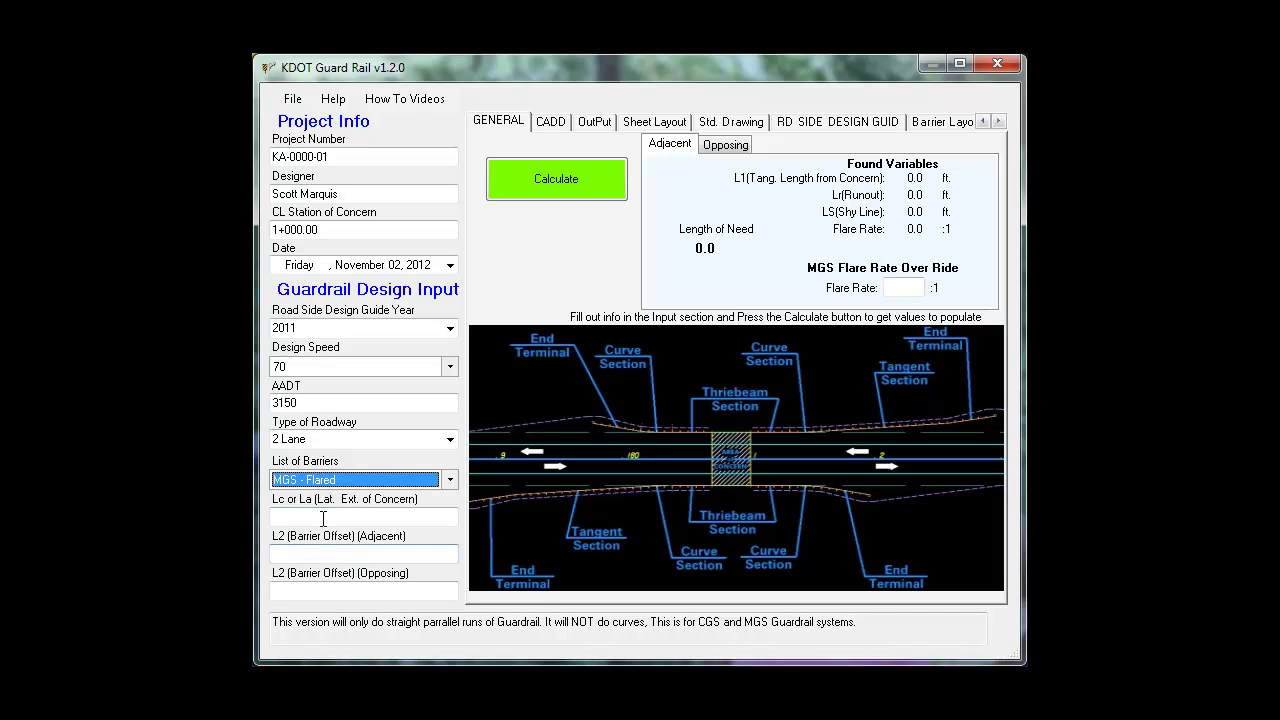
pyautogui.click(323, 518)
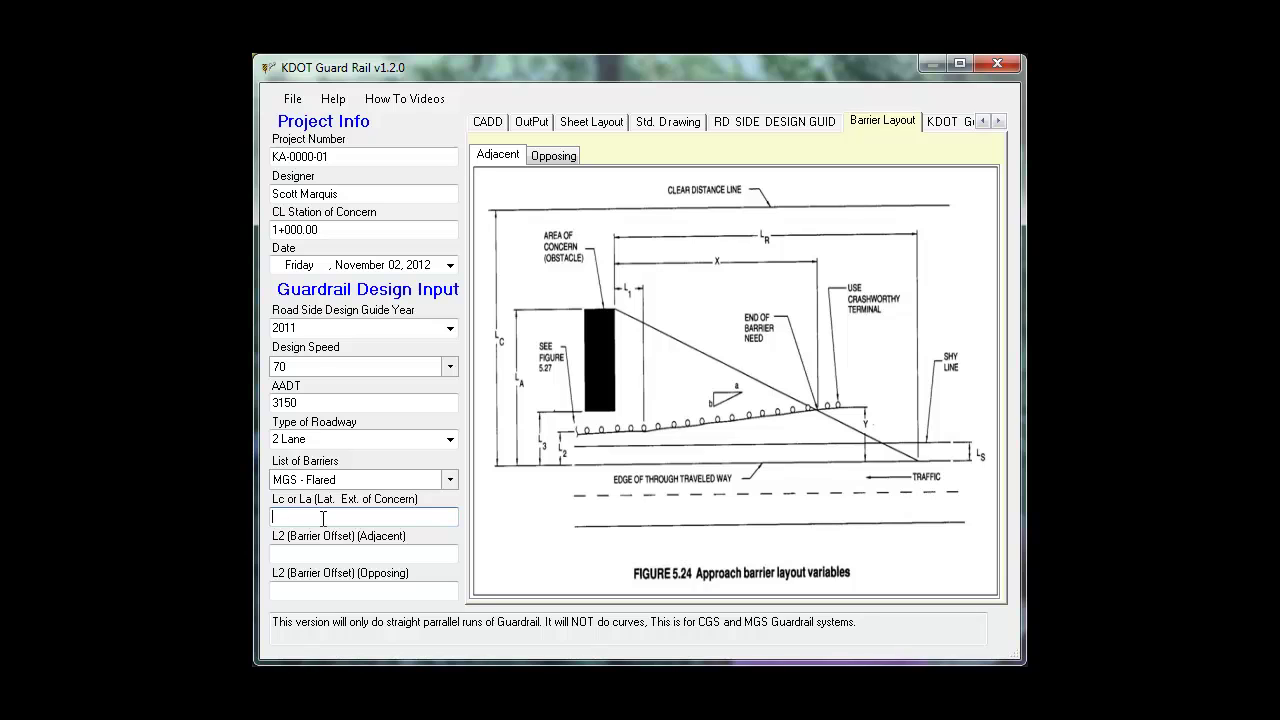
pyautogui.write('32')
pyautogui.click(315, 550)
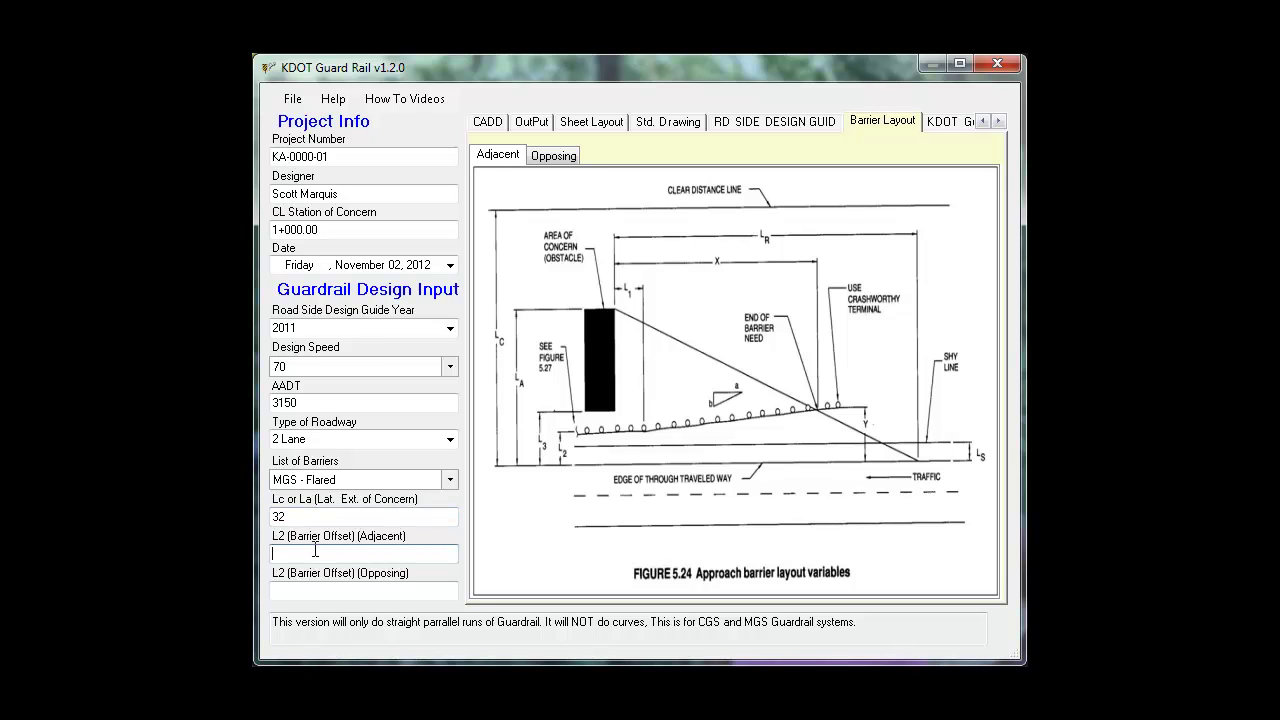
pyautogui.write('10')
pyautogui.click(295, 587)
pyautogui.write('22')
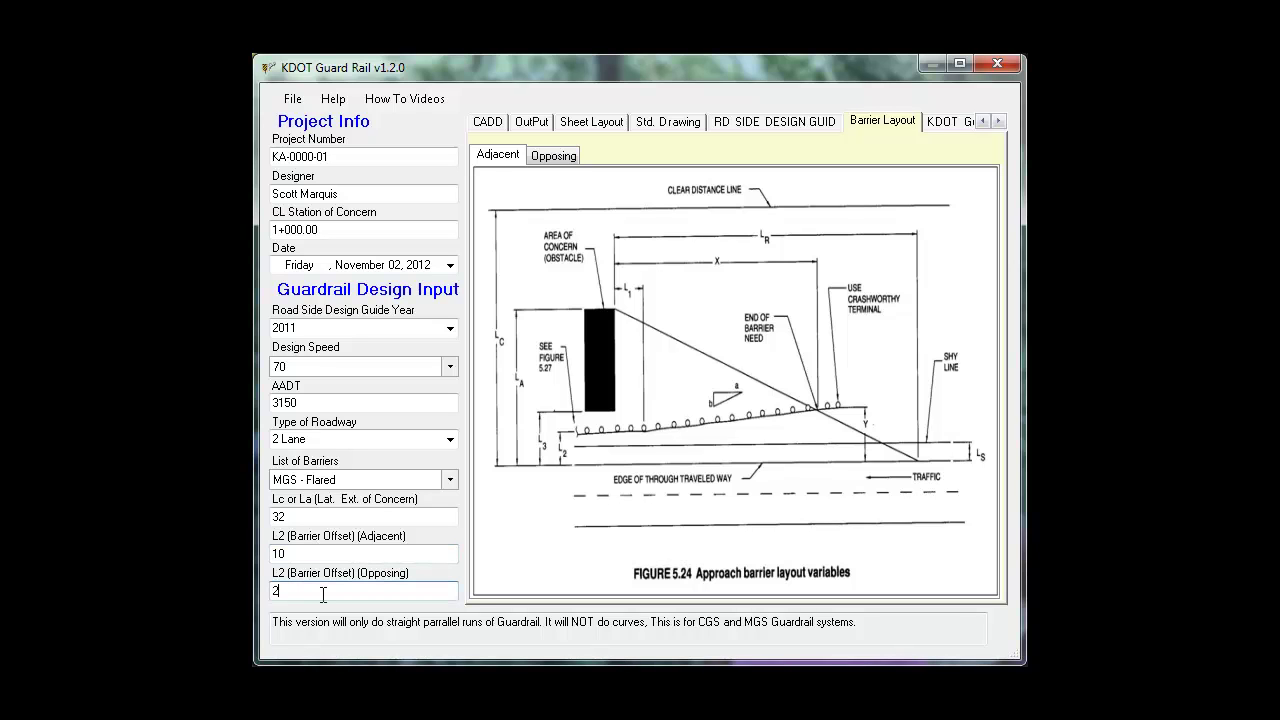
pyautogui.click(487, 122)
pyautogui.click(486, 124)
# Step: Calculate the length of need (adjacent 123.38) and view the opposing result of 55.59
pyautogui.click(521, 188)
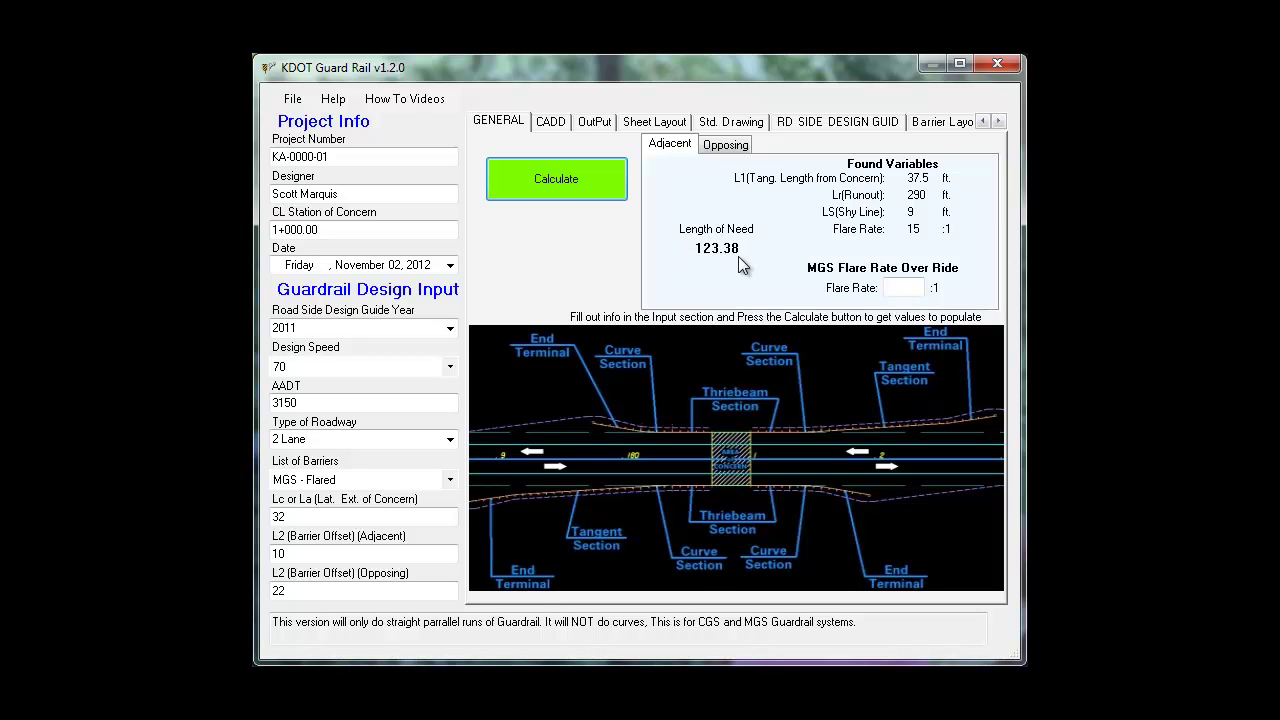
pyautogui.click(912, 288)
pyautogui.click(740, 149)
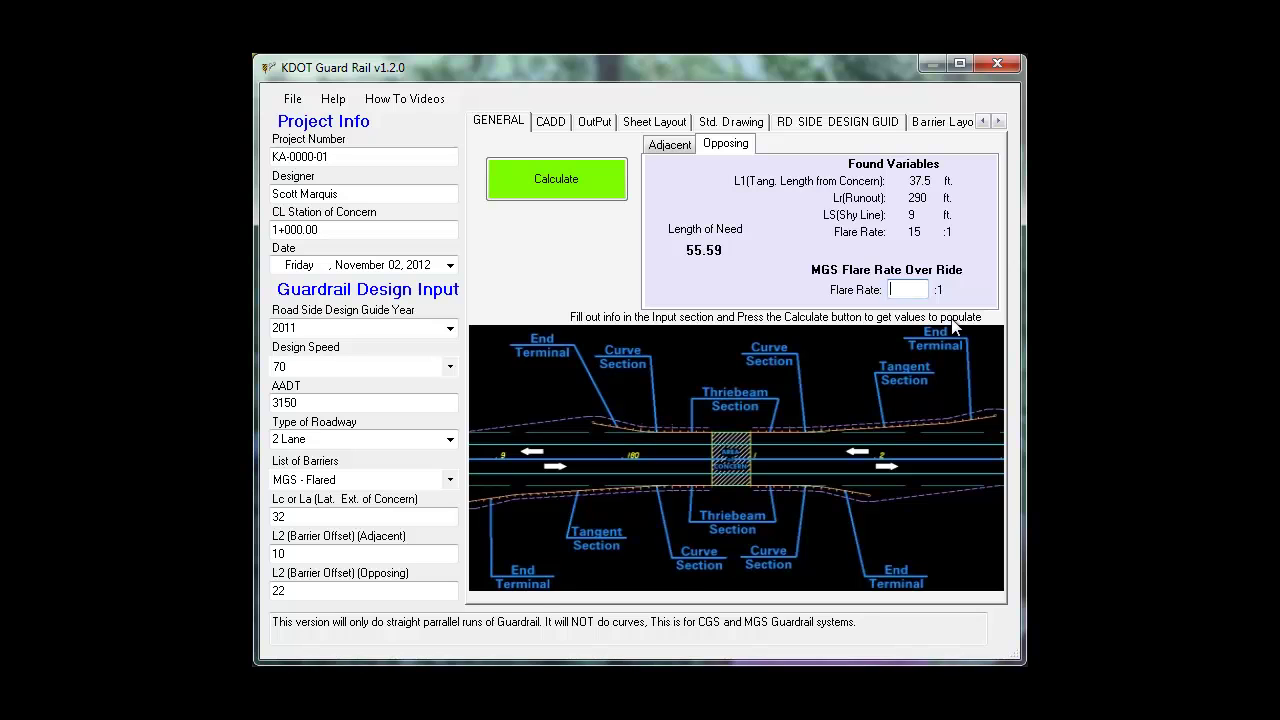
# Step: Override flare rates to 15 on the opposing side and 50 on the adjacent side, recalculating each
pyautogui.write('15')
pyautogui.click(593, 192)
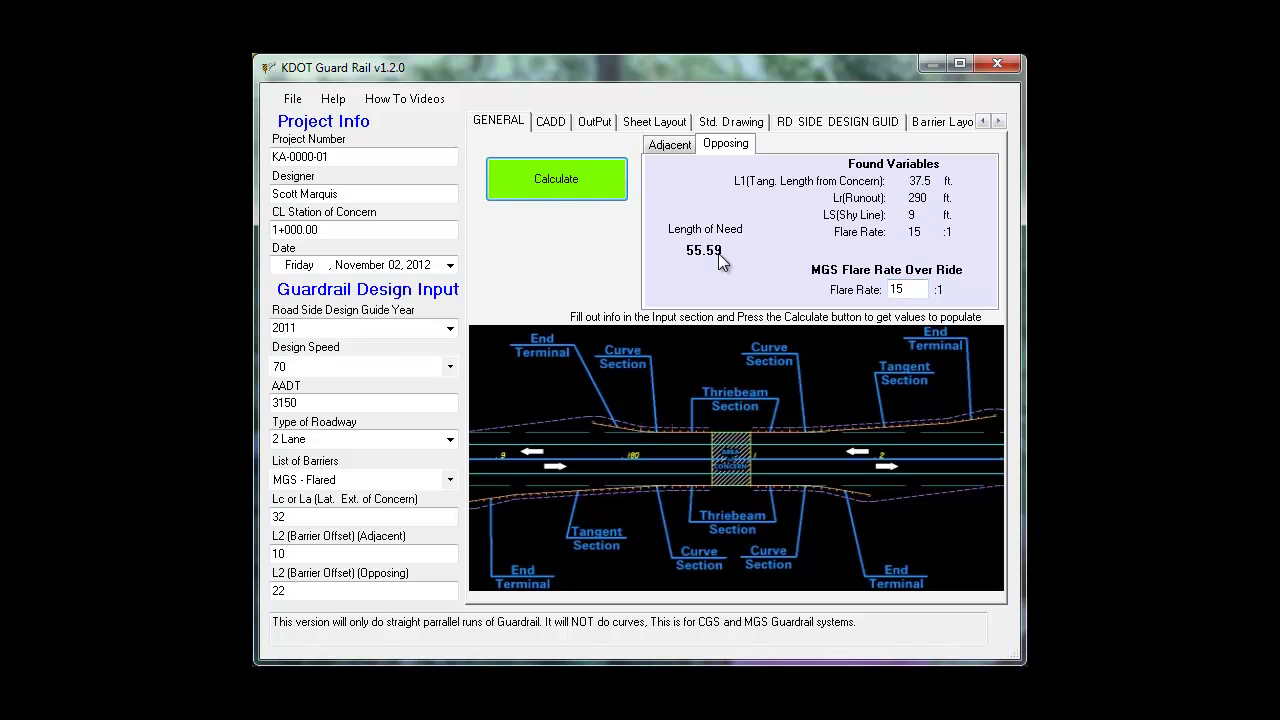
pyautogui.click(688, 148)
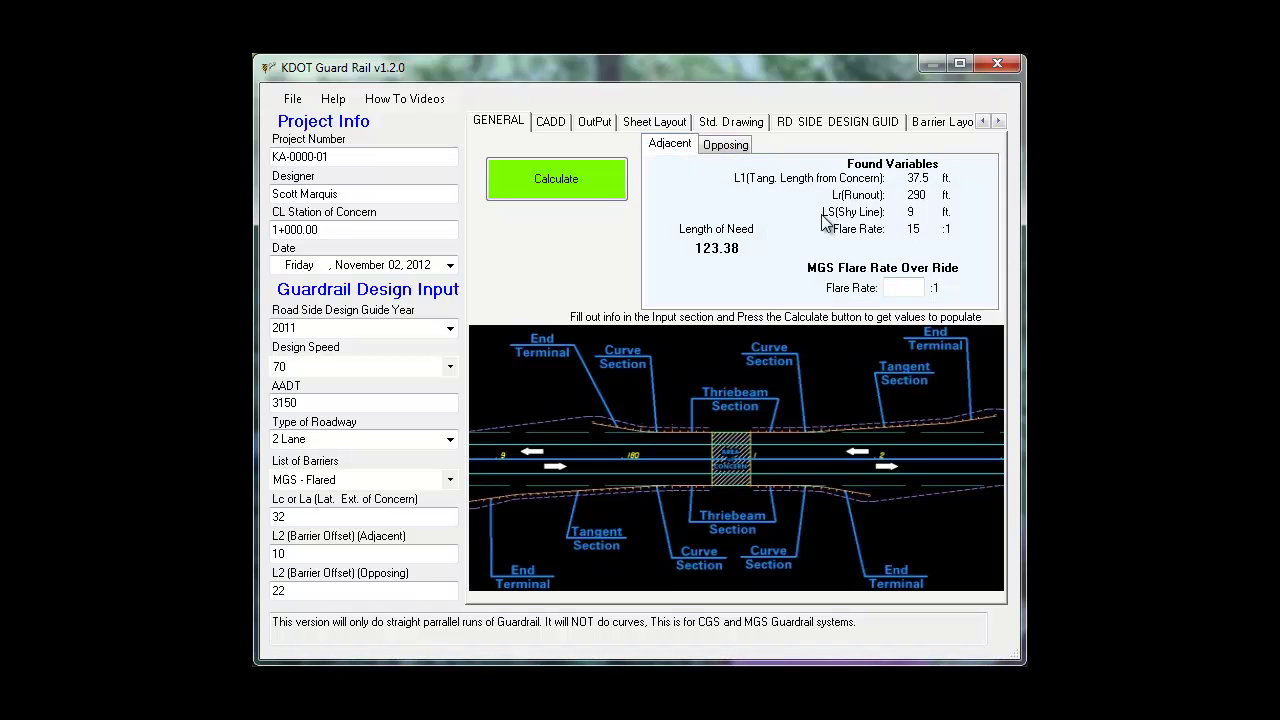
pyautogui.click(907, 287)
pyautogui.write('50')
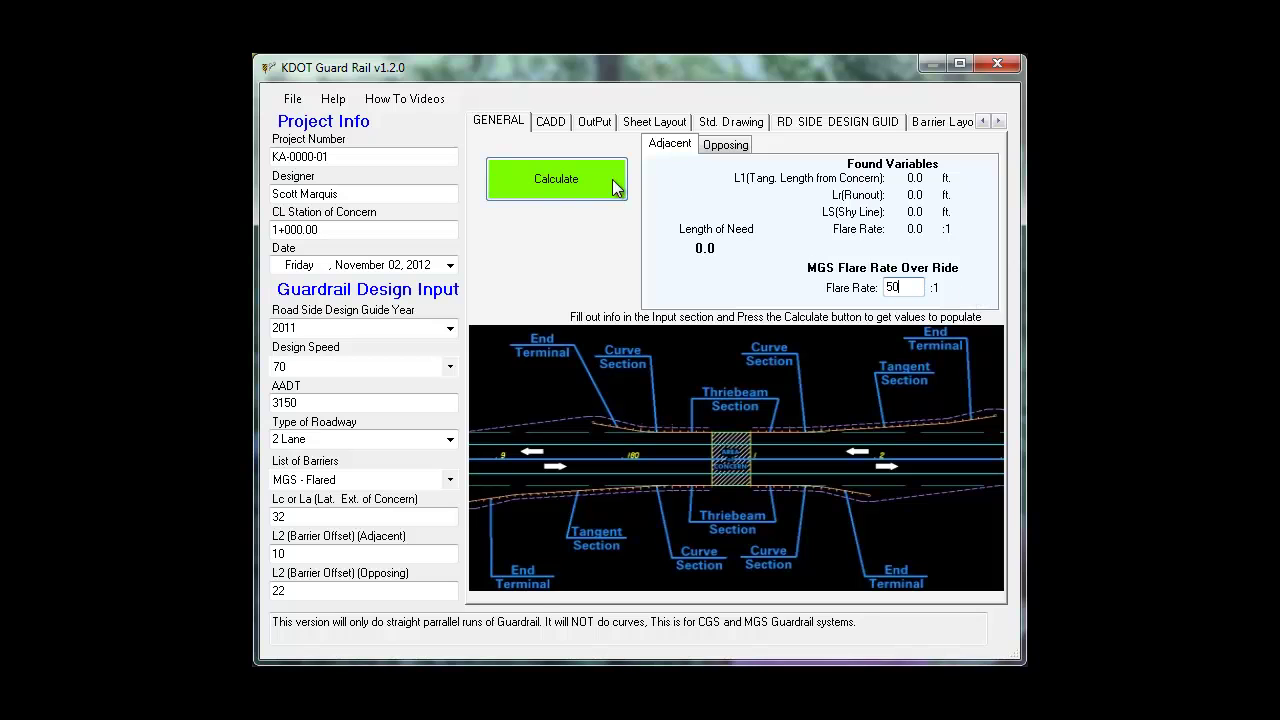
pyautogui.click(582, 185)
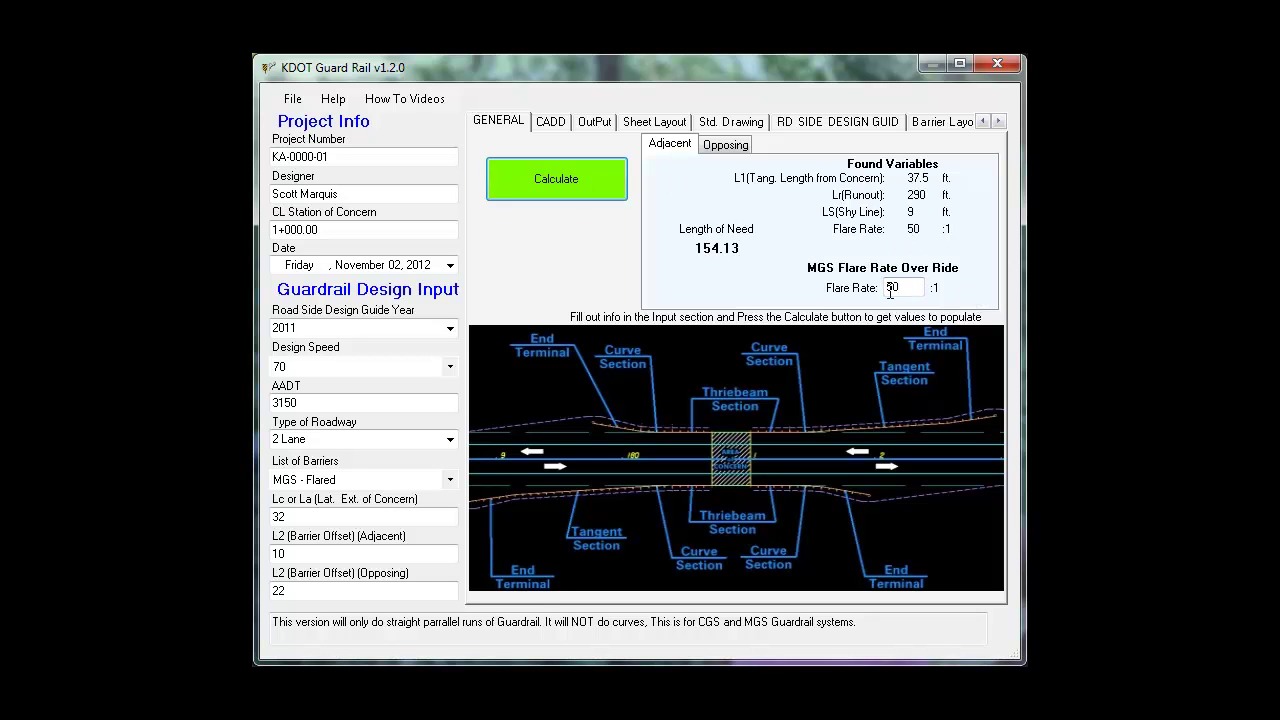
# Step: Check both sides' results, draw both guardrail layout sketches on CADD, and view the output formulas
pyautogui.click(728, 145)
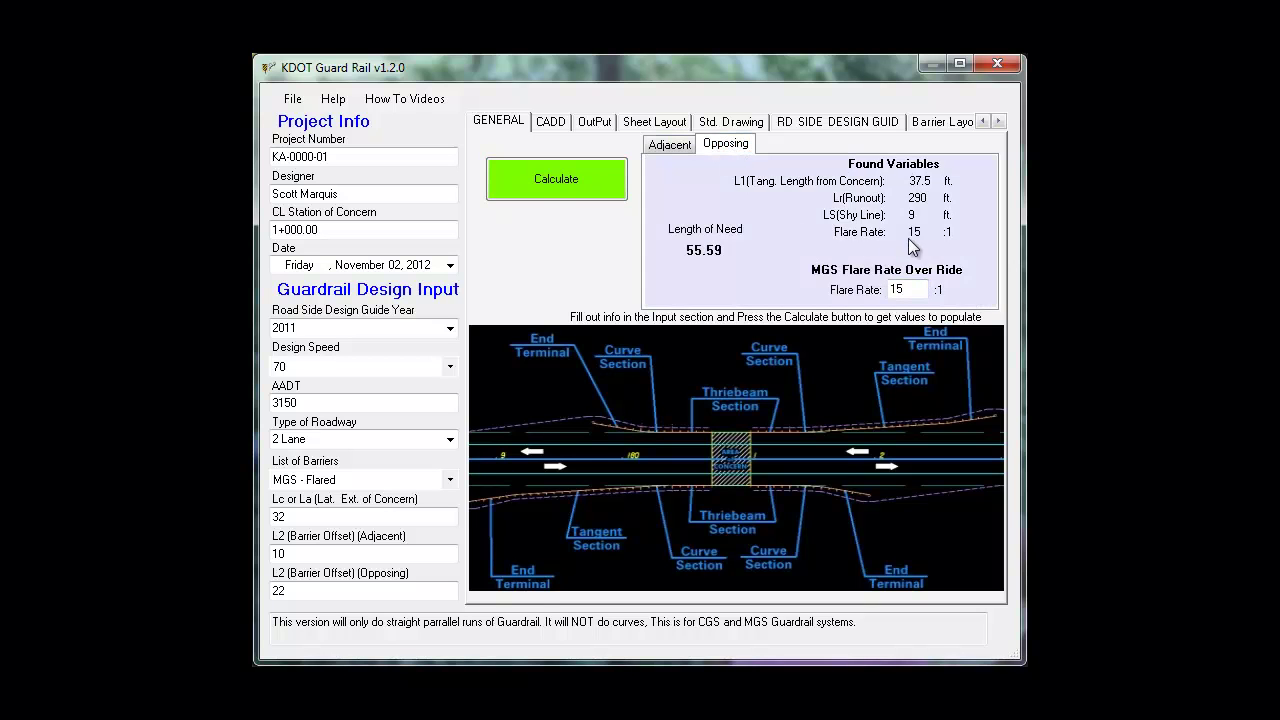
pyautogui.click(678, 146)
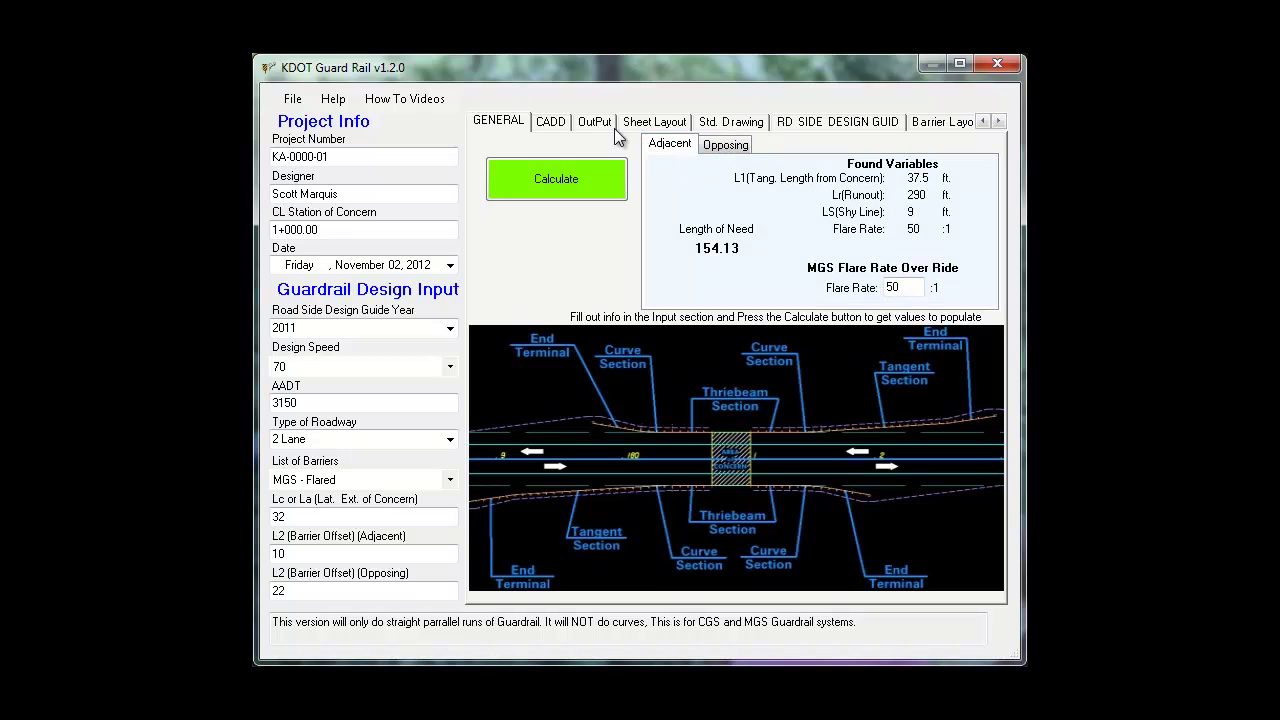
pyautogui.click(551, 122)
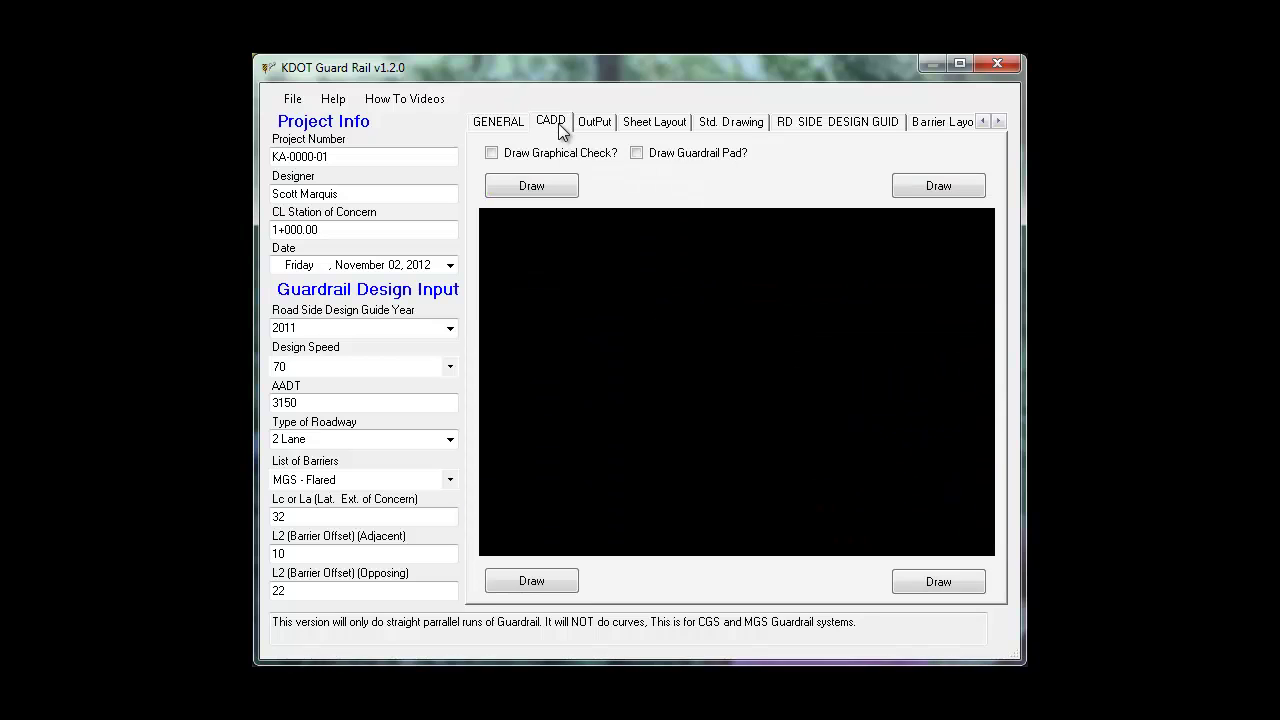
pyautogui.click(546, 182)
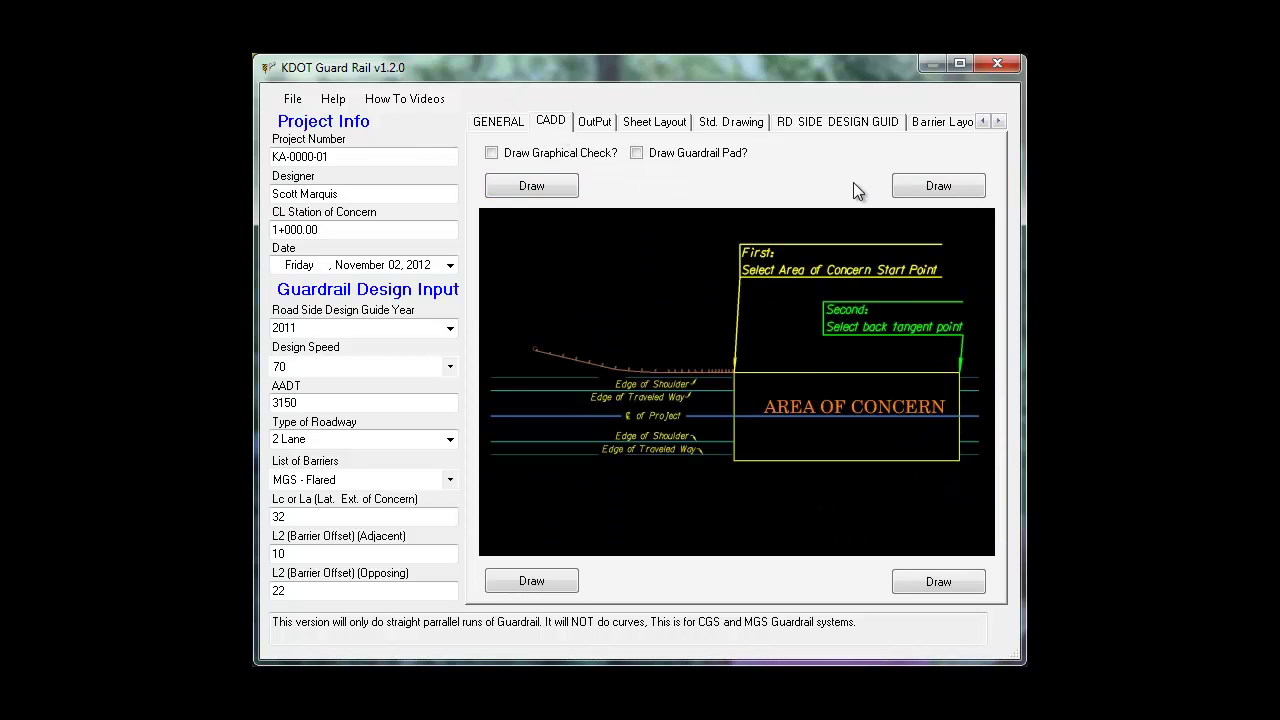
pyautogui.click(910, 186)
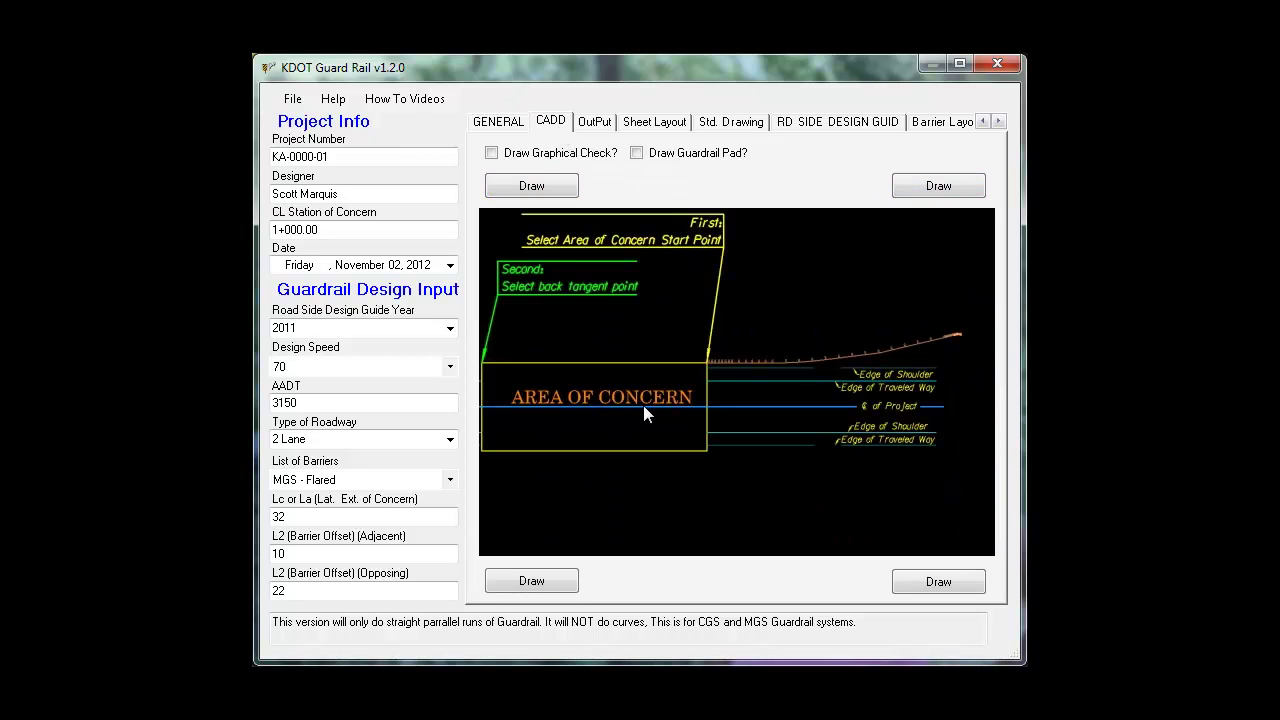
pyautogui.click(596, 122)
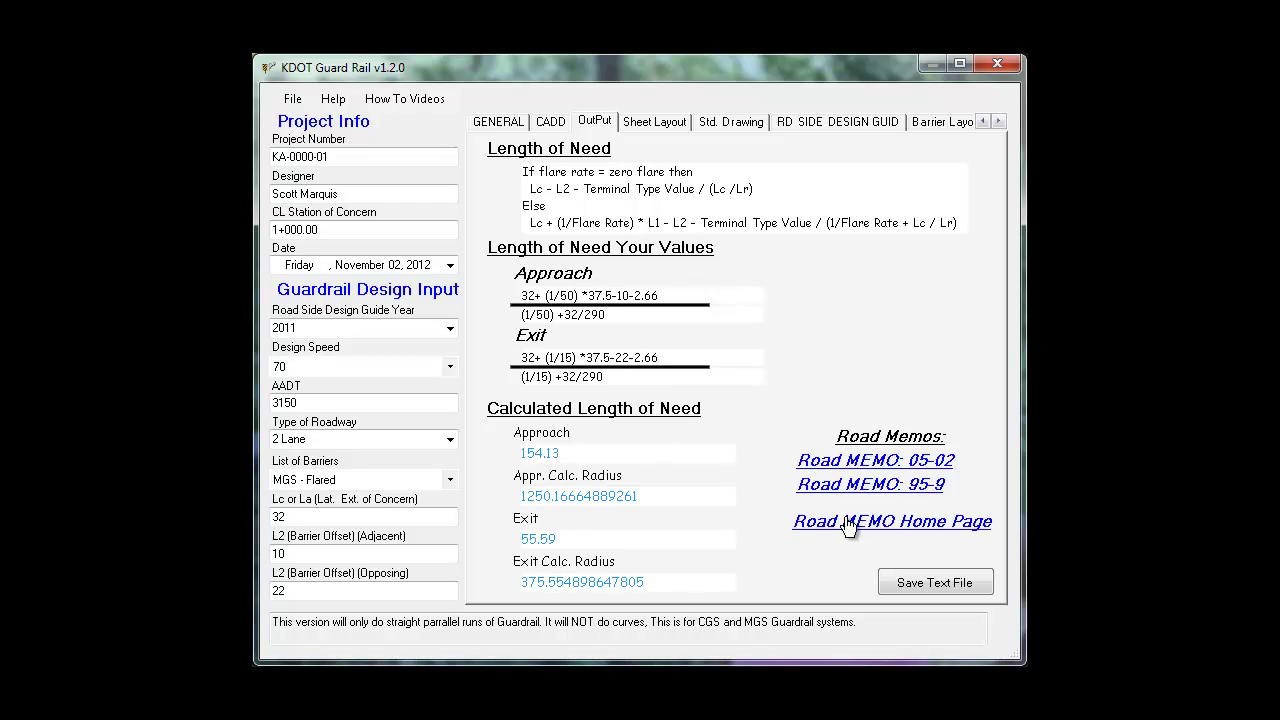
# Step: Choose Save Text File on the OutPut page to save the results
pyautogui.click(929, 583)
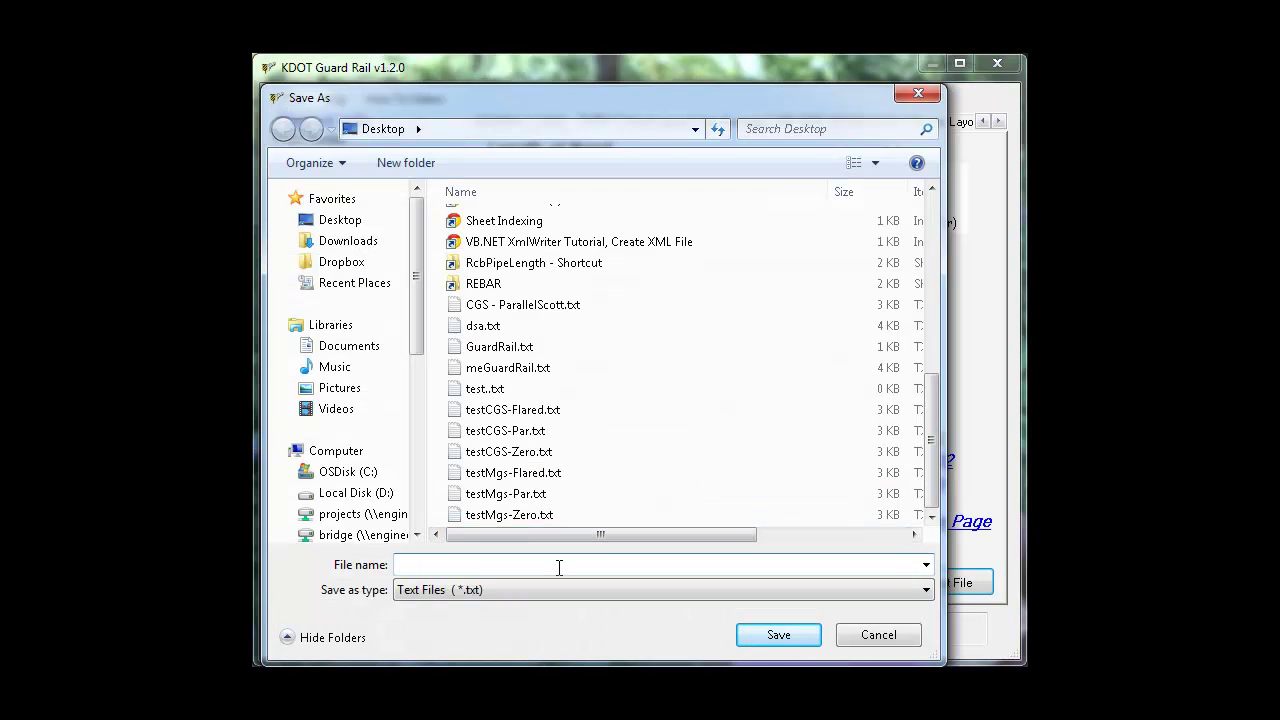
# Step: Save the calculation to the Desktop as Demo.txt
pyautogui.write('Demo.txt')
pyautogui.click(799, 646)
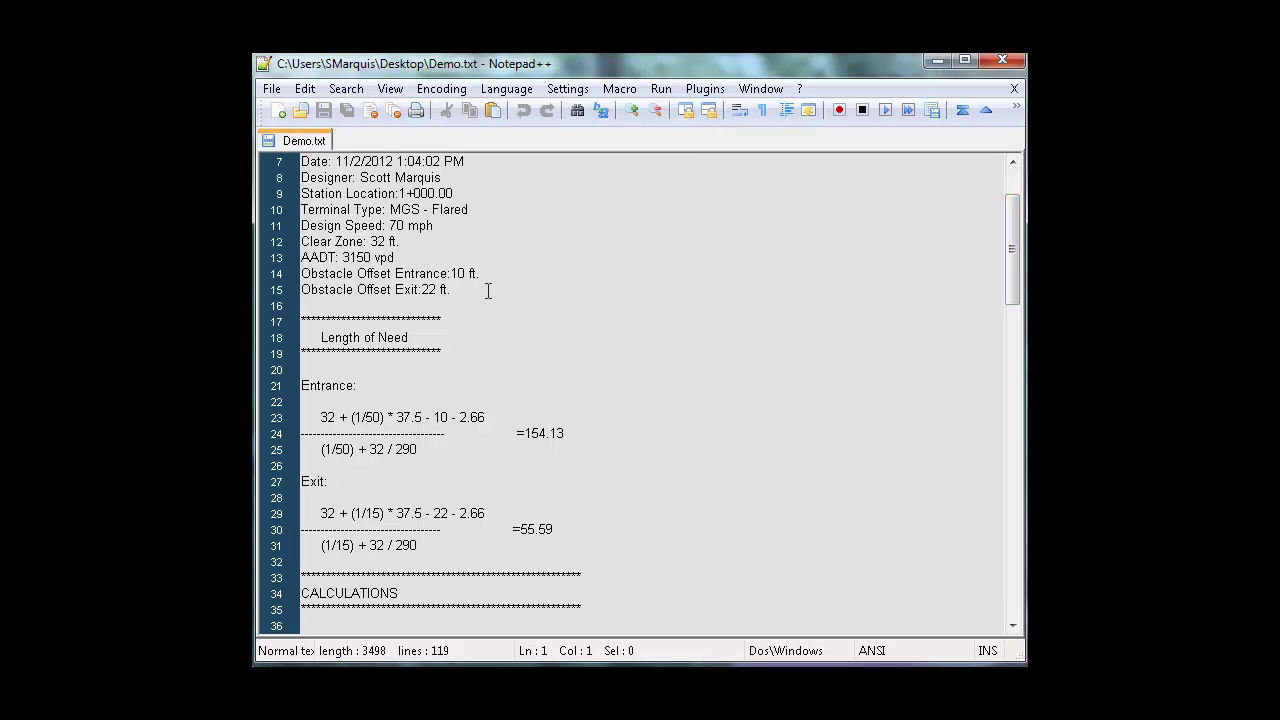
# Step: Scroll through Demo.txt to the adjacent and opposing values and Length of Need formula
pyautogui.moveTo(1018, 265); pyautogui.dragTo(1022, 310)
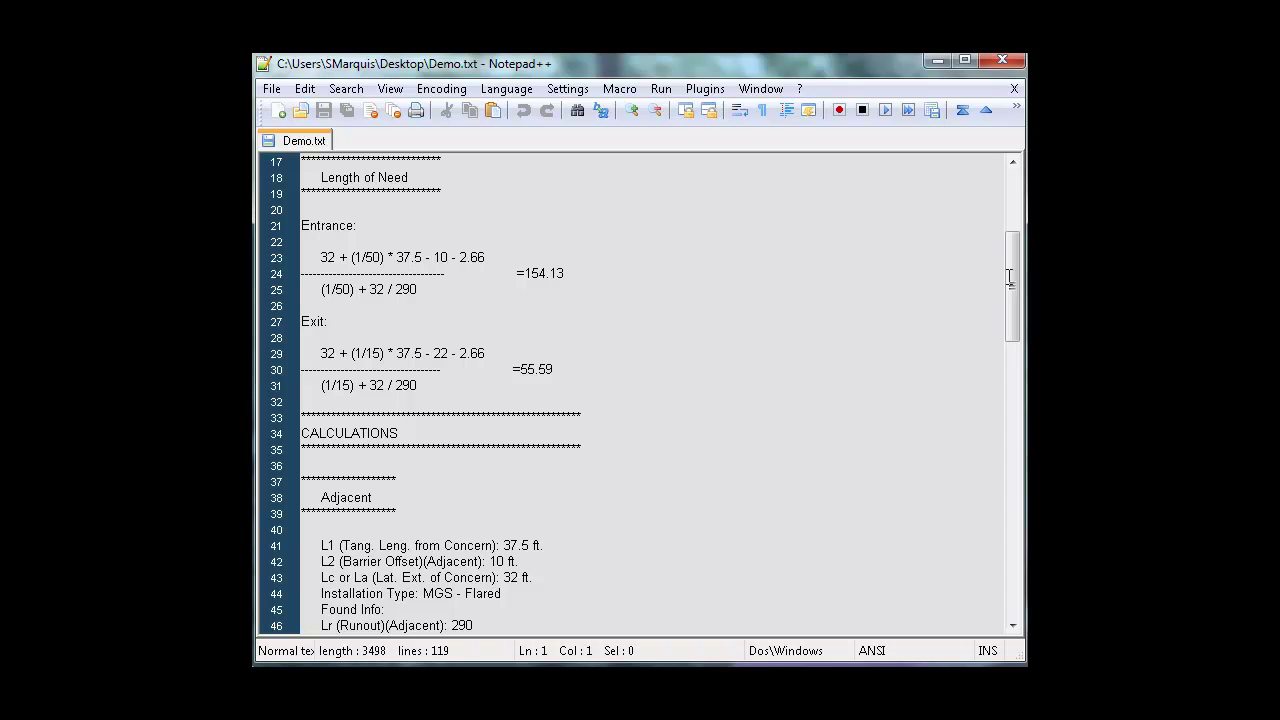
pyautogui.moveTo(1010, 278); pyautogui.dragTo(1000, 337)
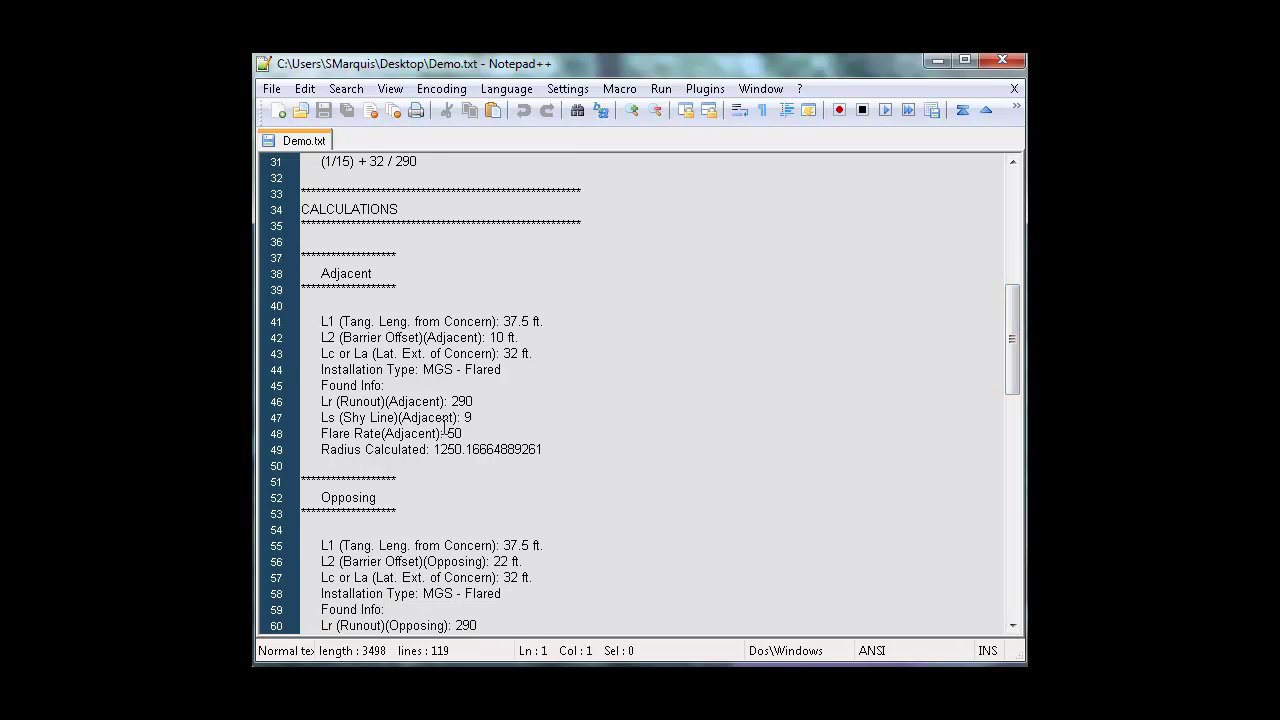
pyautogui.moveTo(1011, 337); pyautogui.dragTo(1011, 360)
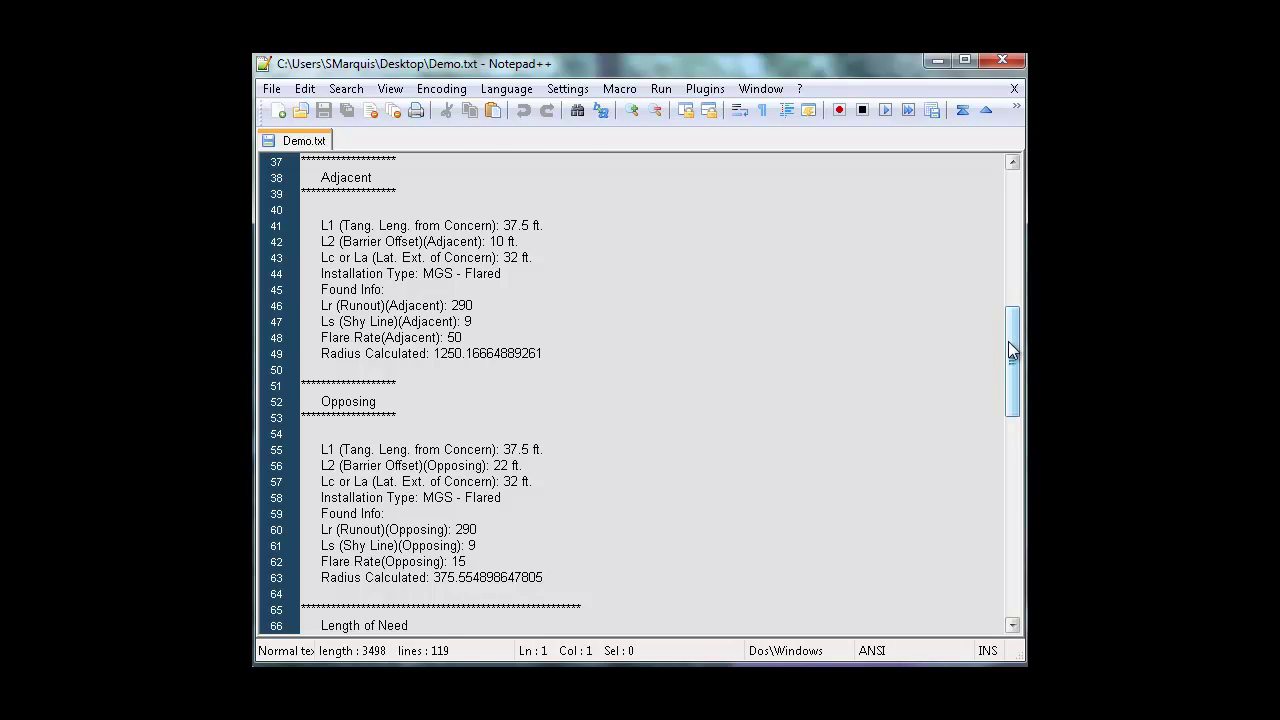
pyautogui.moveTo(1010, 350); pyautogui.dragTo(1011, 382)
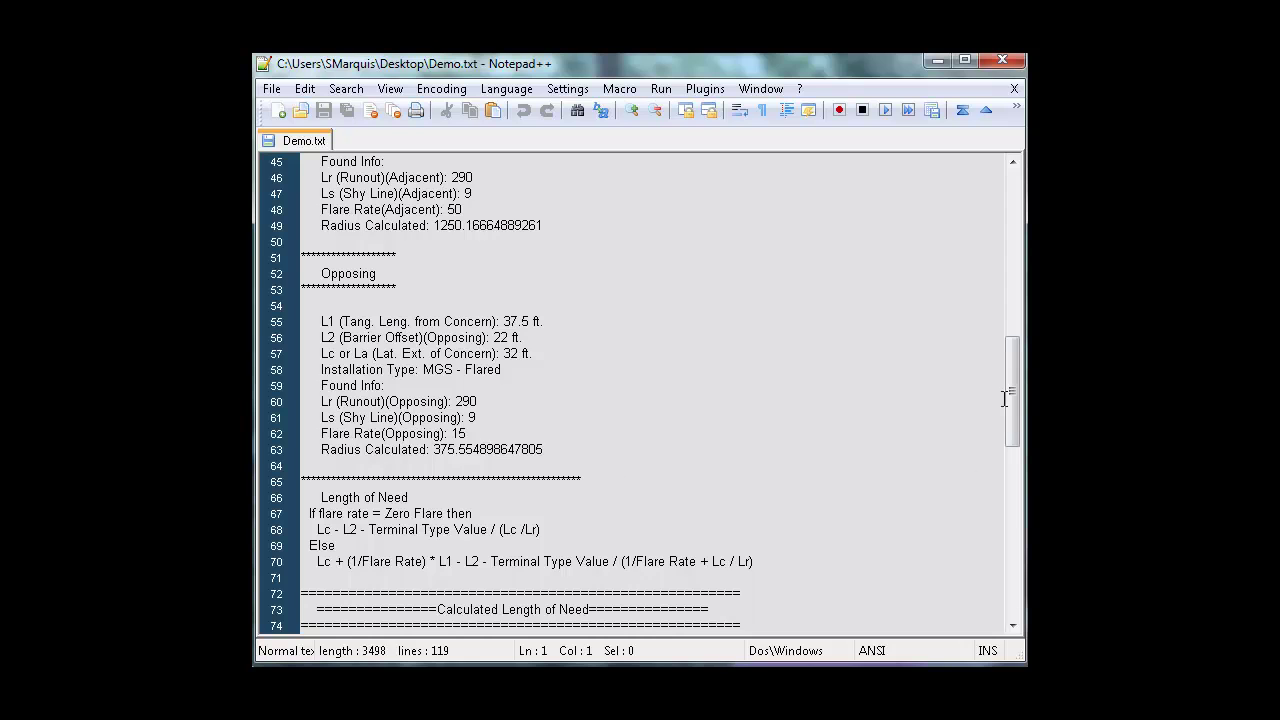
pyautogui.moveTo(1004, 399); pyautogui.dragTo(1010, 467)
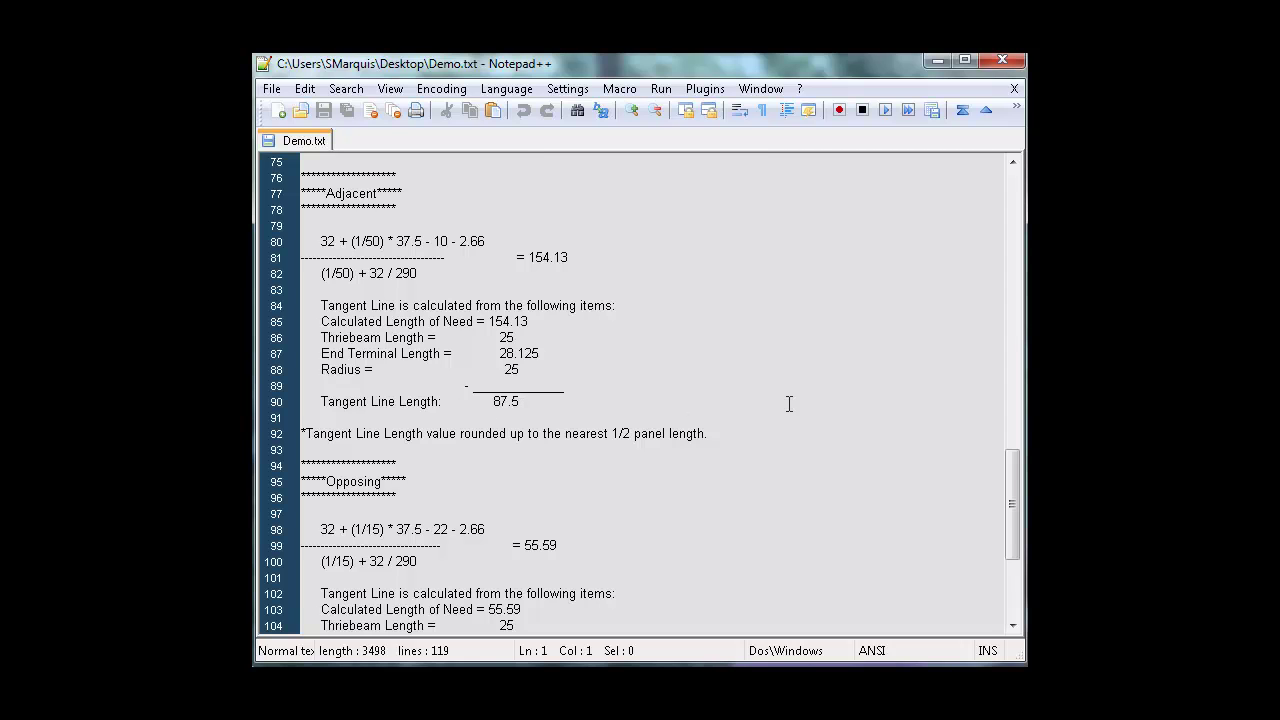
# Step: Scroll to the Pay Length totals at the end of Demo.txt and close Notepad++
pyautogui.moveTo(1012, 470); pyautogui.dragTo(1012, 508)
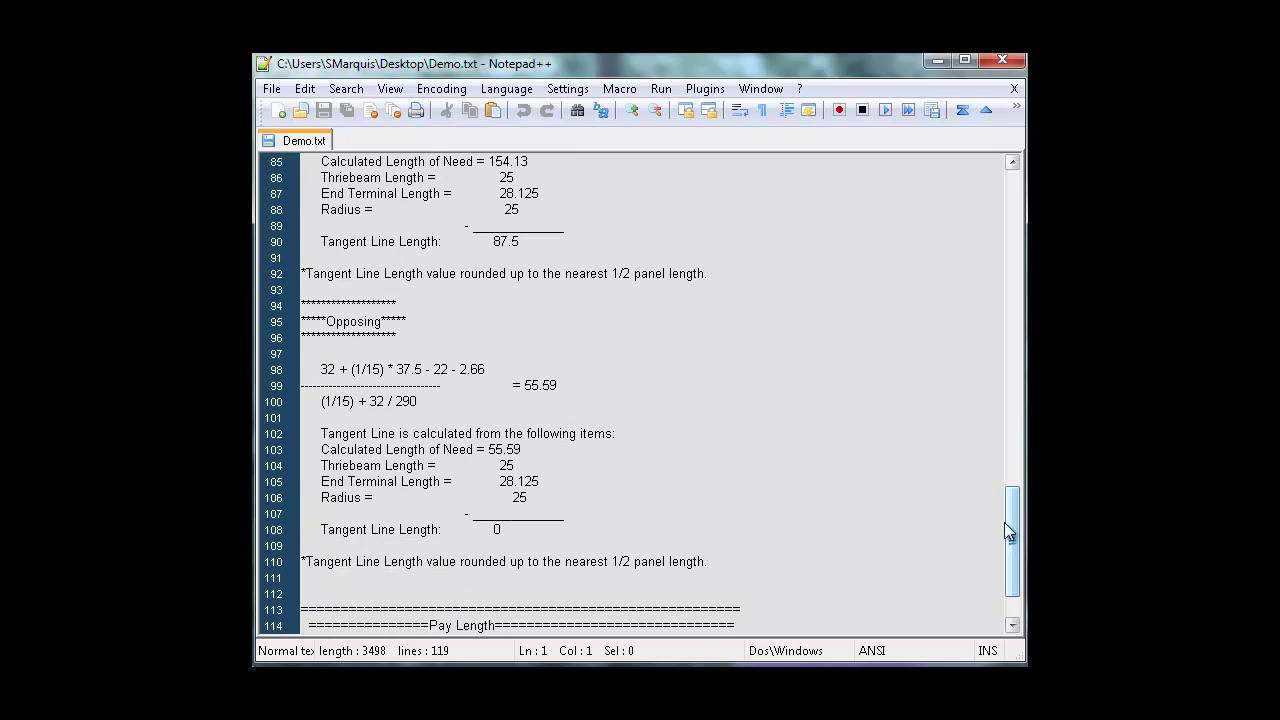
pyautogui.moveTo(1012, 565); pyautogui.dragTo(1016, 597)
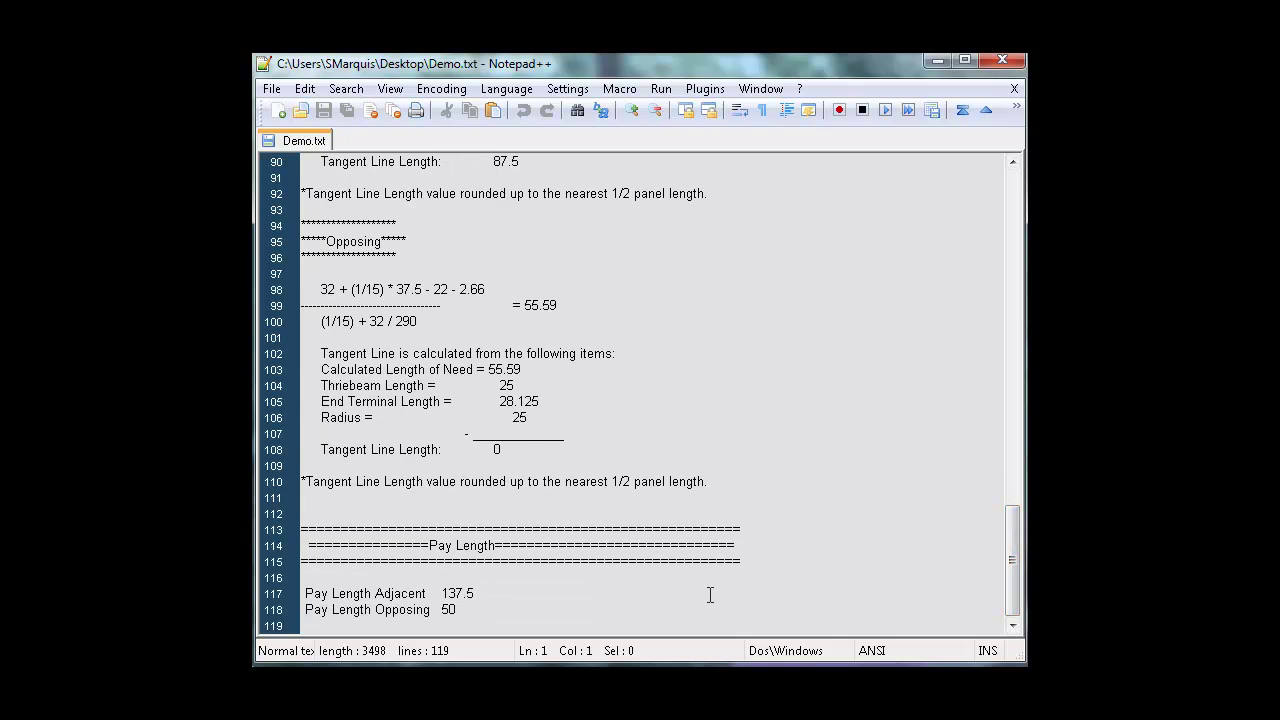
pyautogui.click(1003, 63)
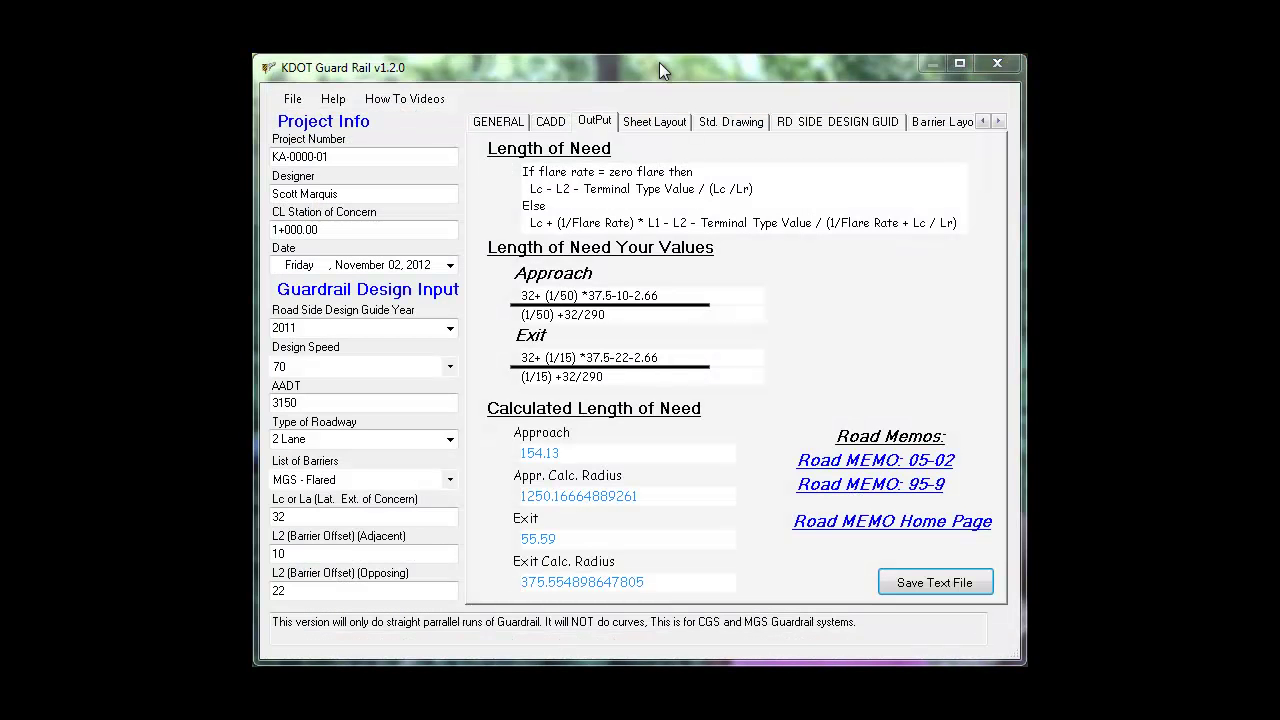
# Step: Open standard drawing RD615 (W-Beam with Rubrail) as a PDF from Std. Drawings
pyautogui.click(742, 124)
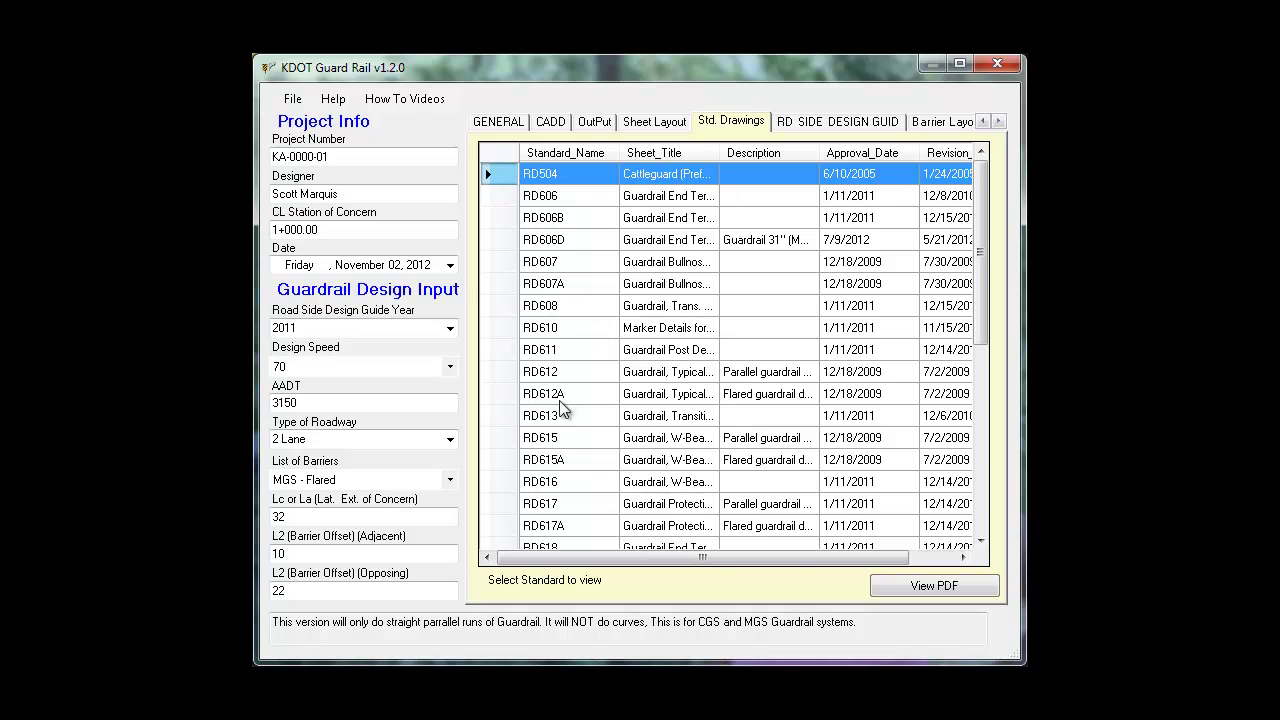
pyautogui.click(547, 439)
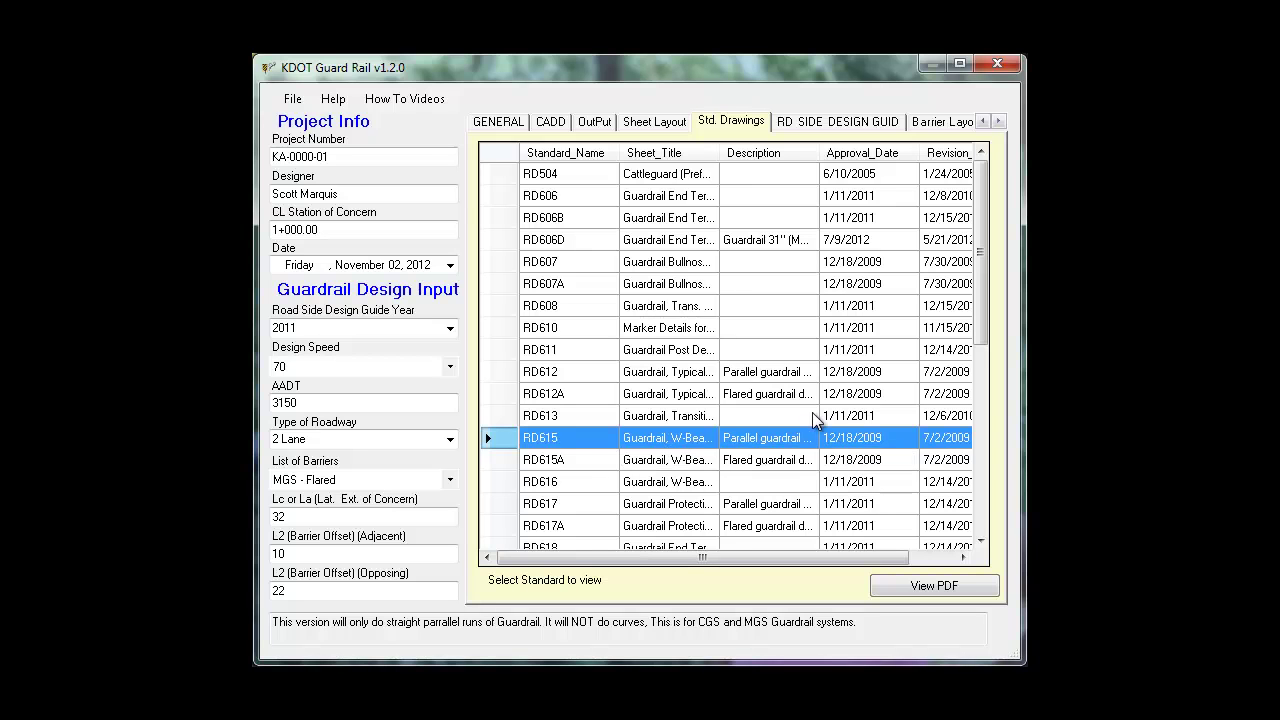
pyautogui.click(945, 586)
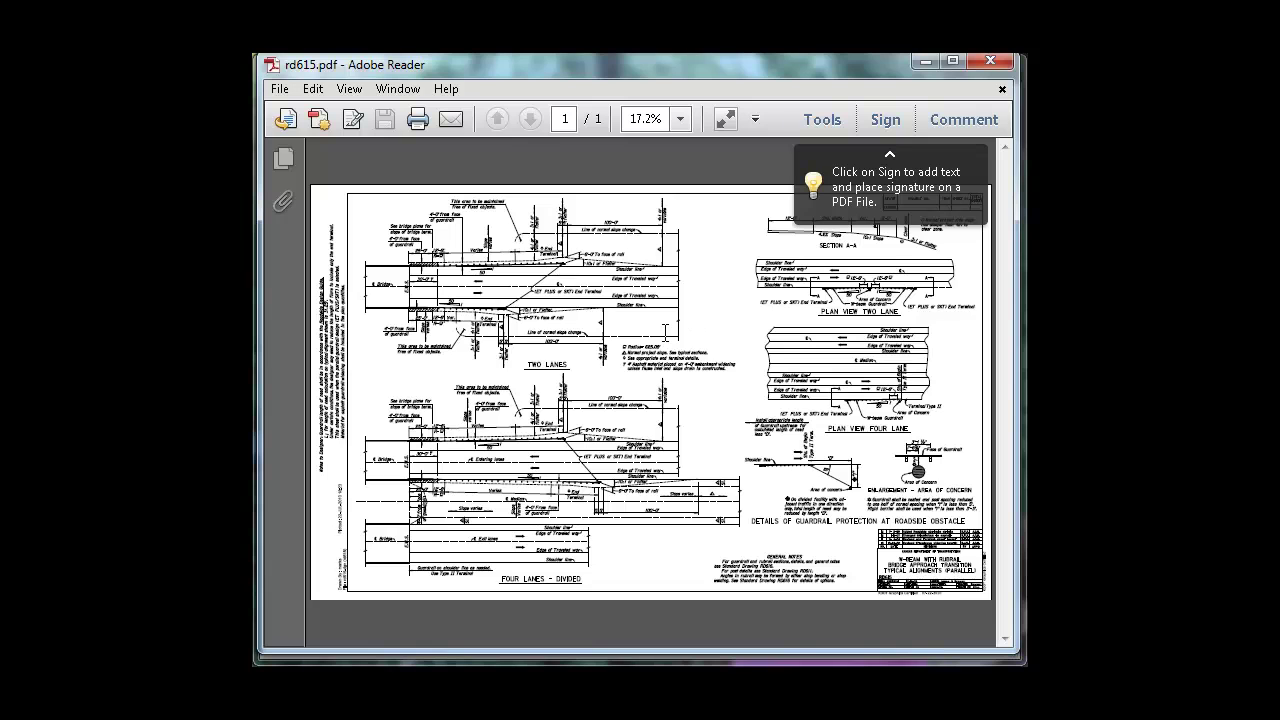
# Step: Close the RD615 drawing in Adobe Reader to return to the standard drawings list
pyautogui.click(983, 62)
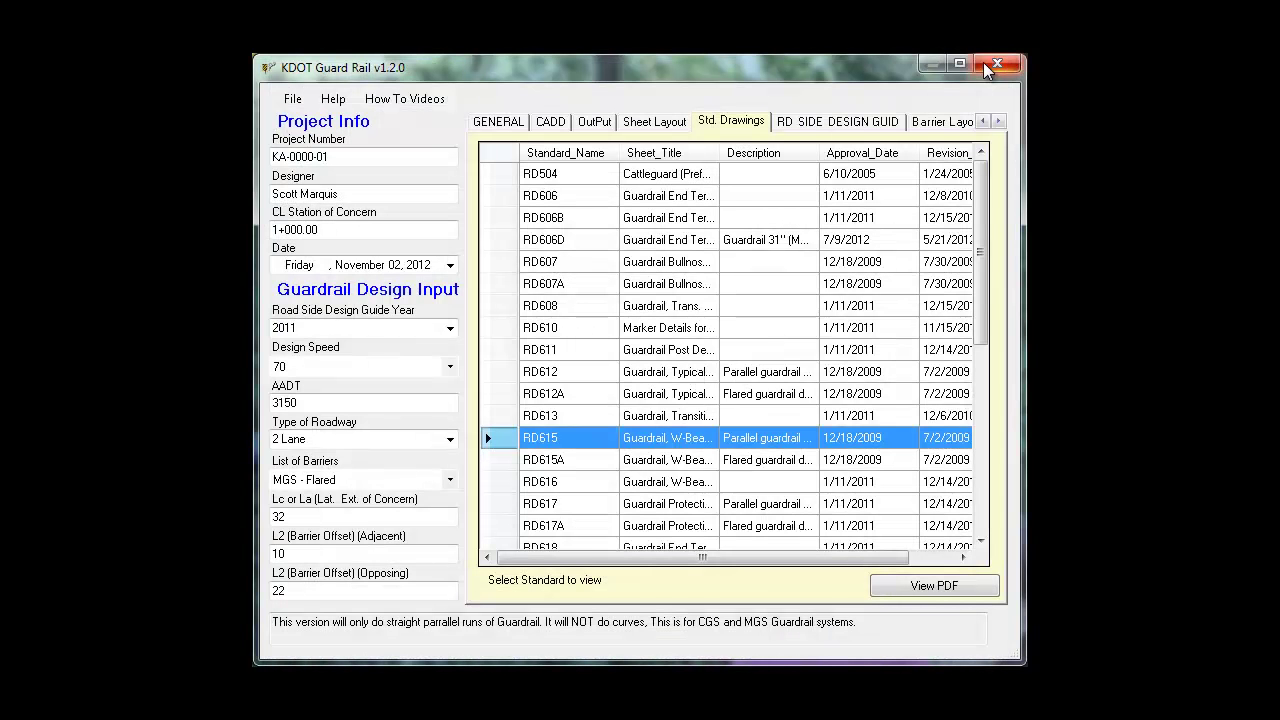
# Step: Browse the roadside design guide's Run Out, Flare Rates and Table 3.1 reference tables
pyautogui.click(812, 121)
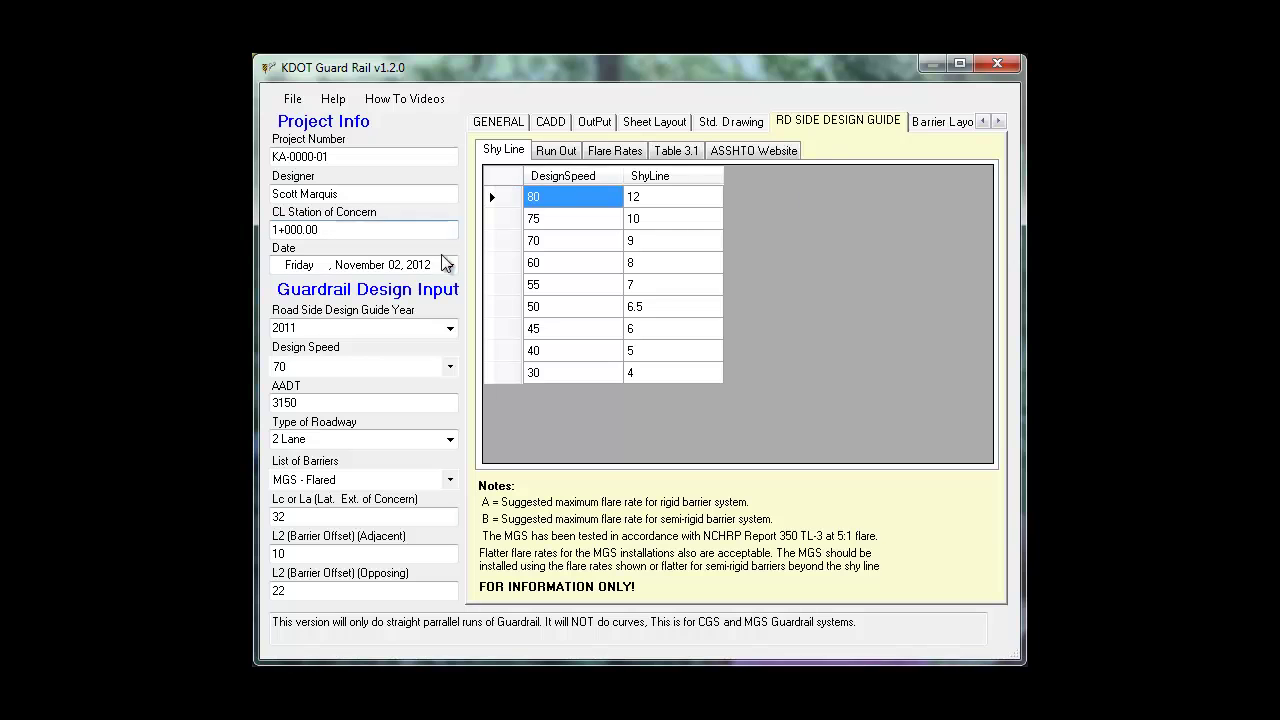
pyautogui.click(558, 150)
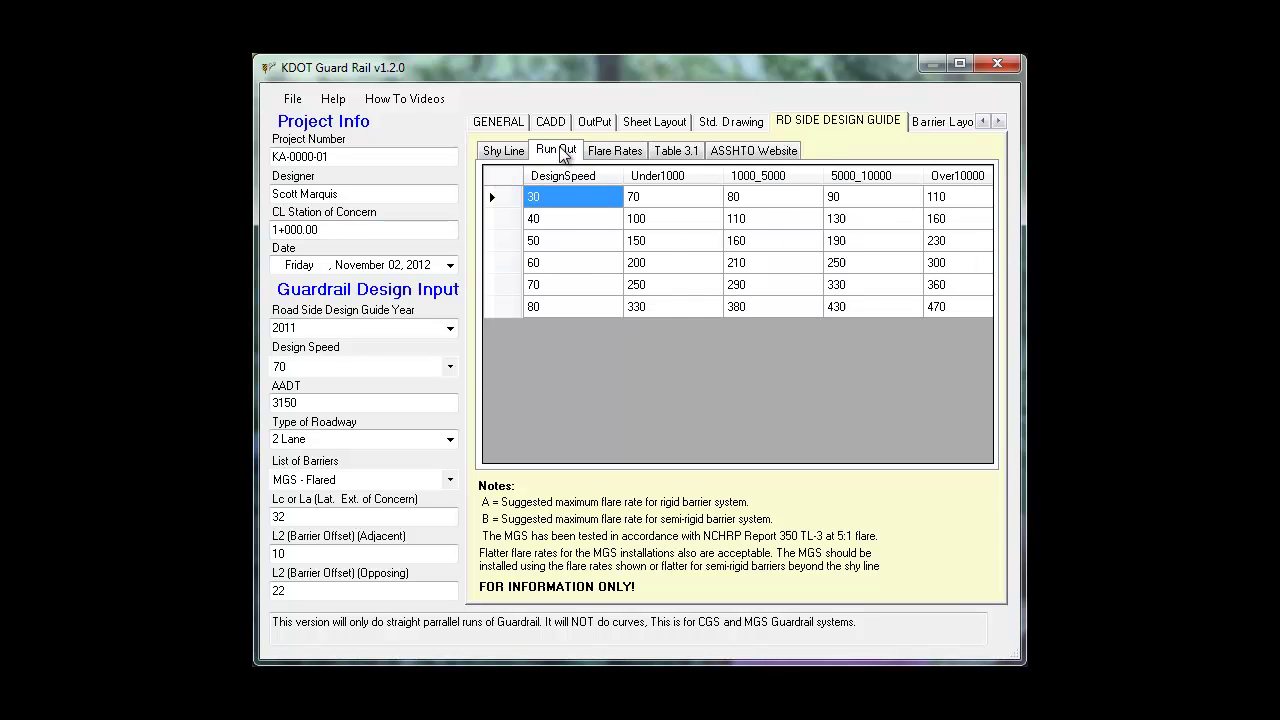
pyautogui.click(607, 157)
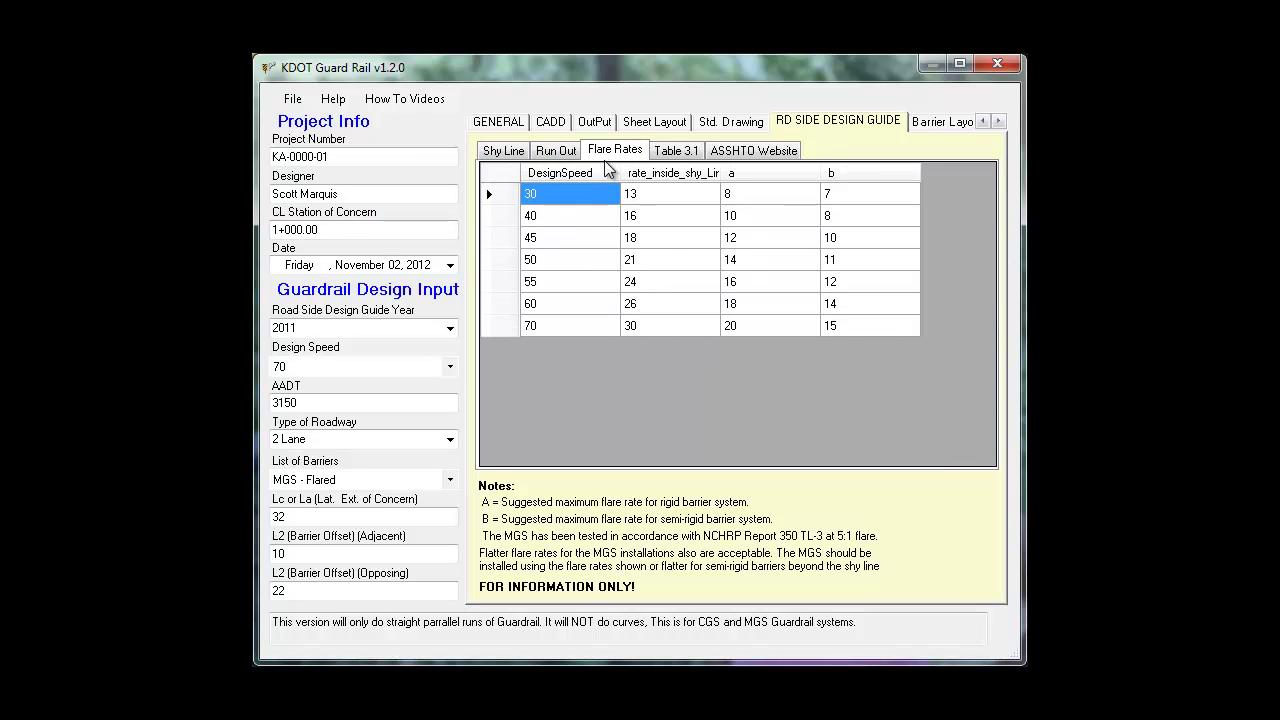
pyautogui.click(676, 151)
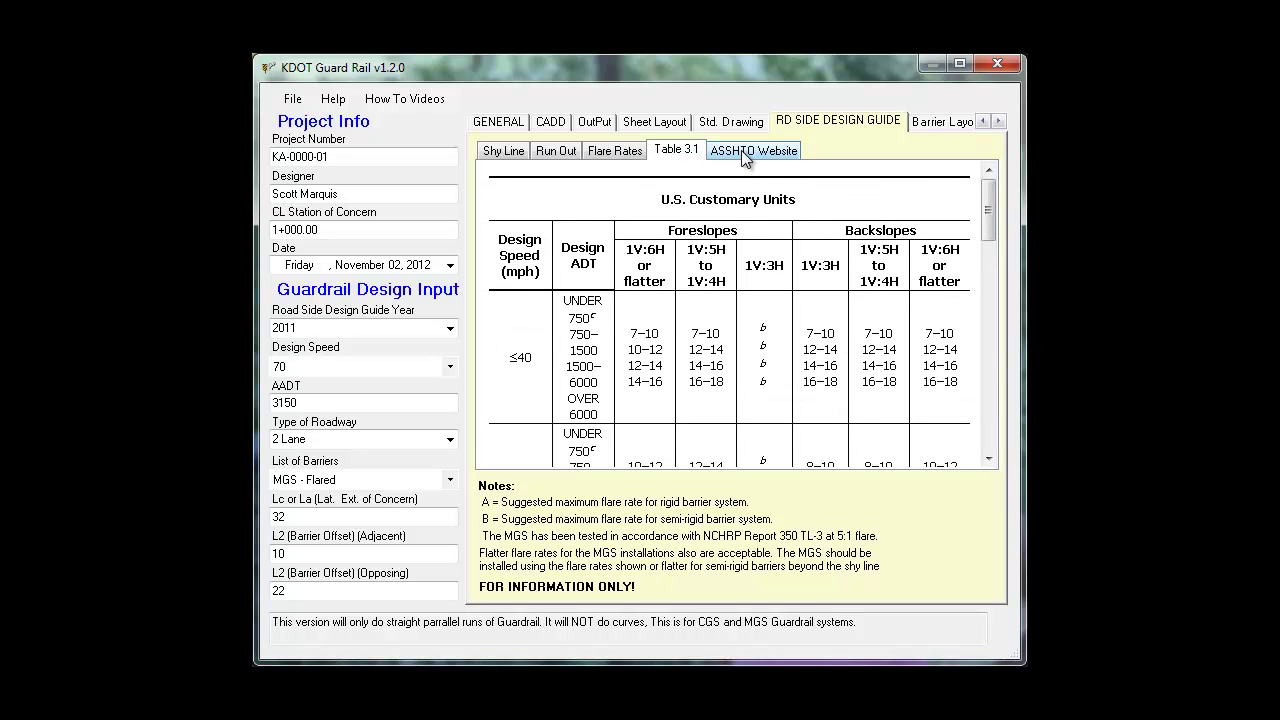
# Step: Bring up the AASHTO Roadside Design Guide web page and scroll the tab strip toward further sections
pyautogui.click(740, 150)
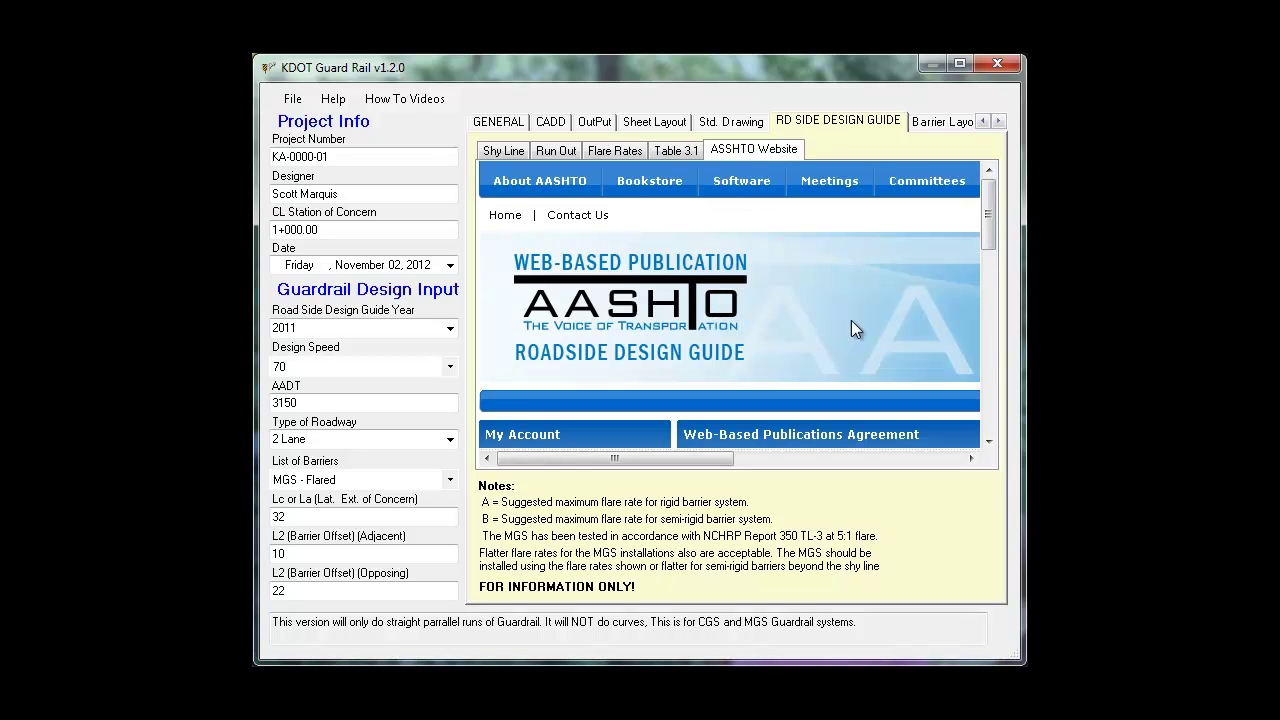
pyautogui.moveTo(986, 215)
pyautogui.mouseDown()
pyautogui.moveTo(994, 298)
pyautogui.moveTo(993, 194)
pyautogui.mouseUp()
pyautogui.click(998, 122)
# Step: Scroll through the KDOT Guidelines & Policies links, then go back to the GENERAL page showing length of need 154.13
pyautogui.click(998, 122)
pyautogui.click(998, 122)
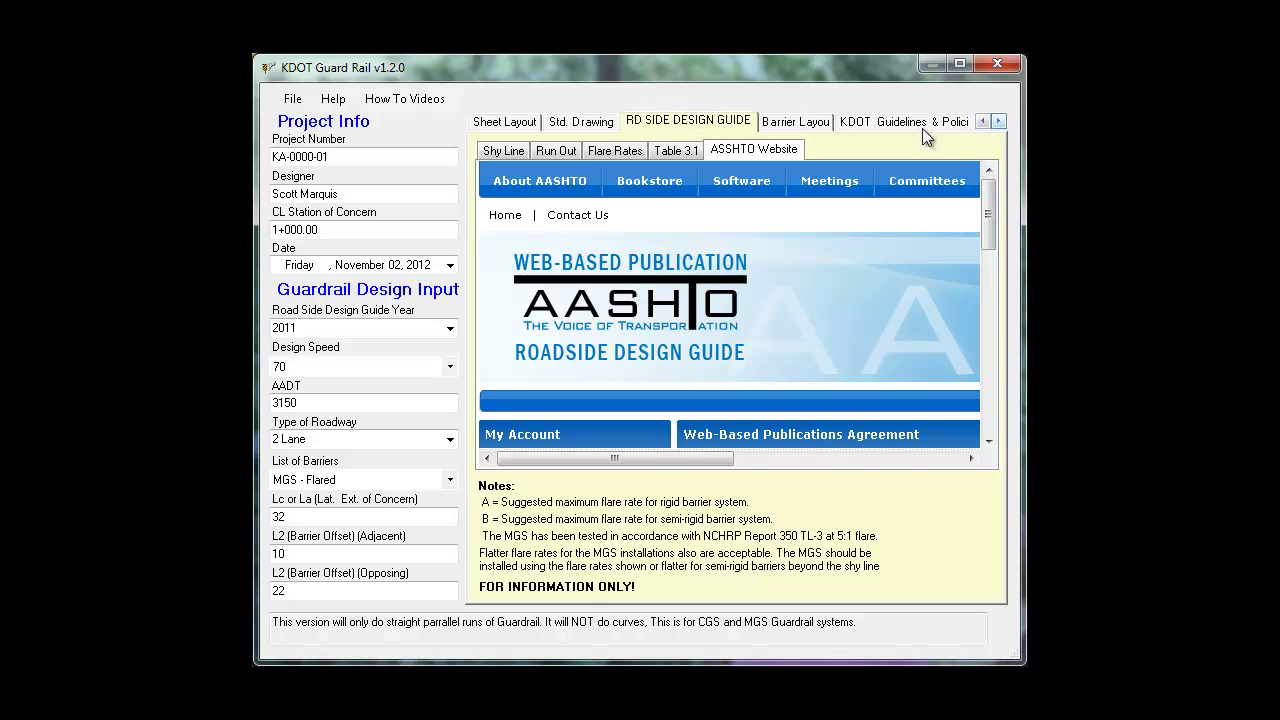
pyautogui.click(922, 124)
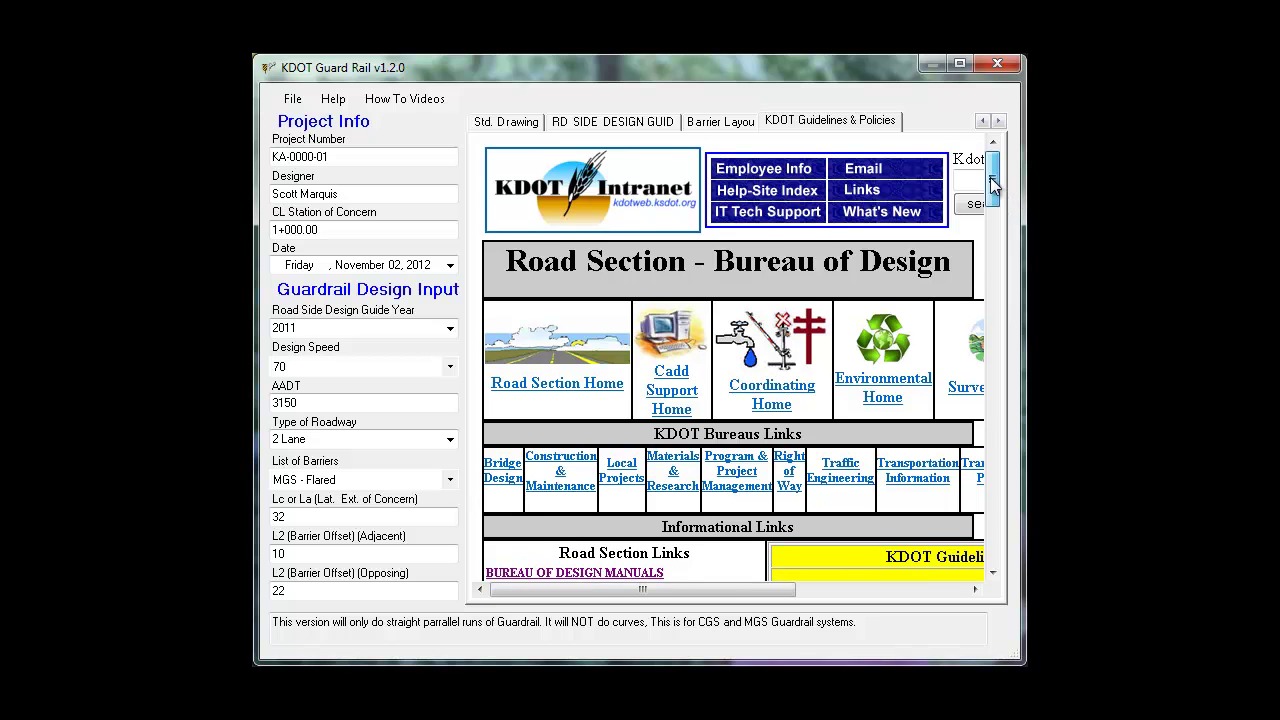
pyautogui.moveTo(993, 183)
pyautogui.mouseDown()
pyautogui.moveTo(993, 198)
pyautogui.moveTo(995, 172)
pyautogui.mouseUp()
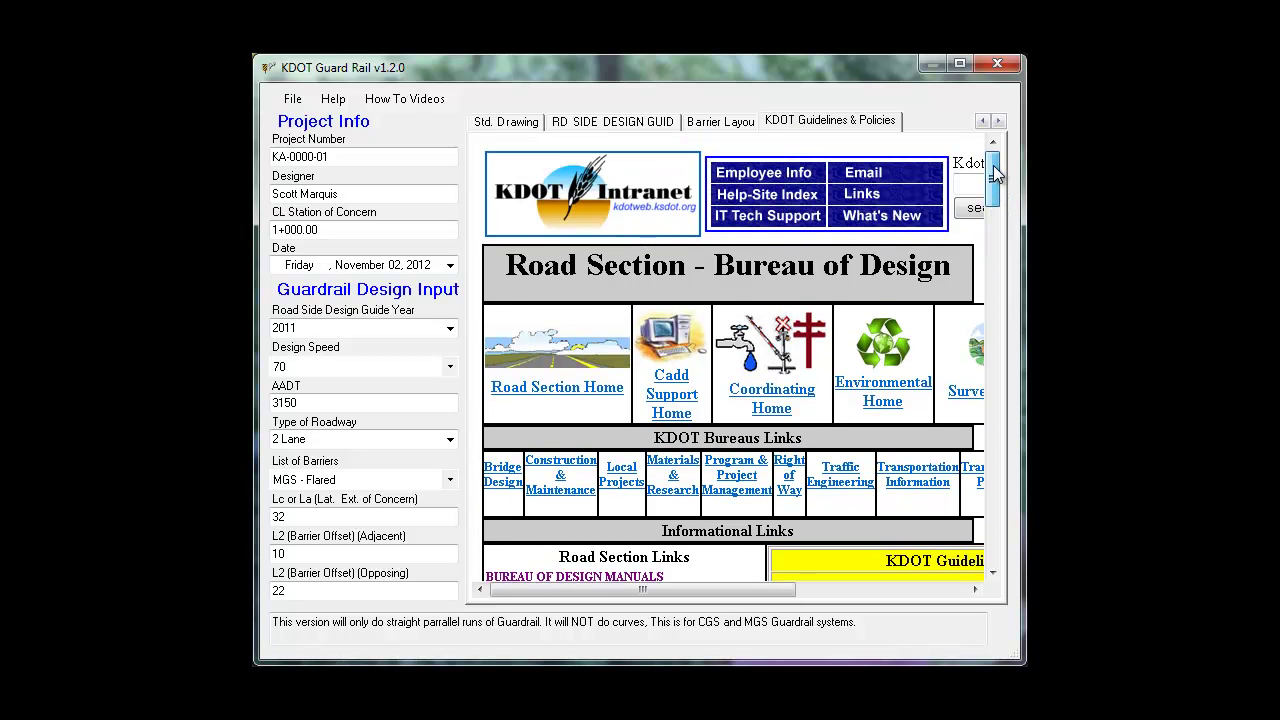
pyautogui.scroll(-5, 738, 236)
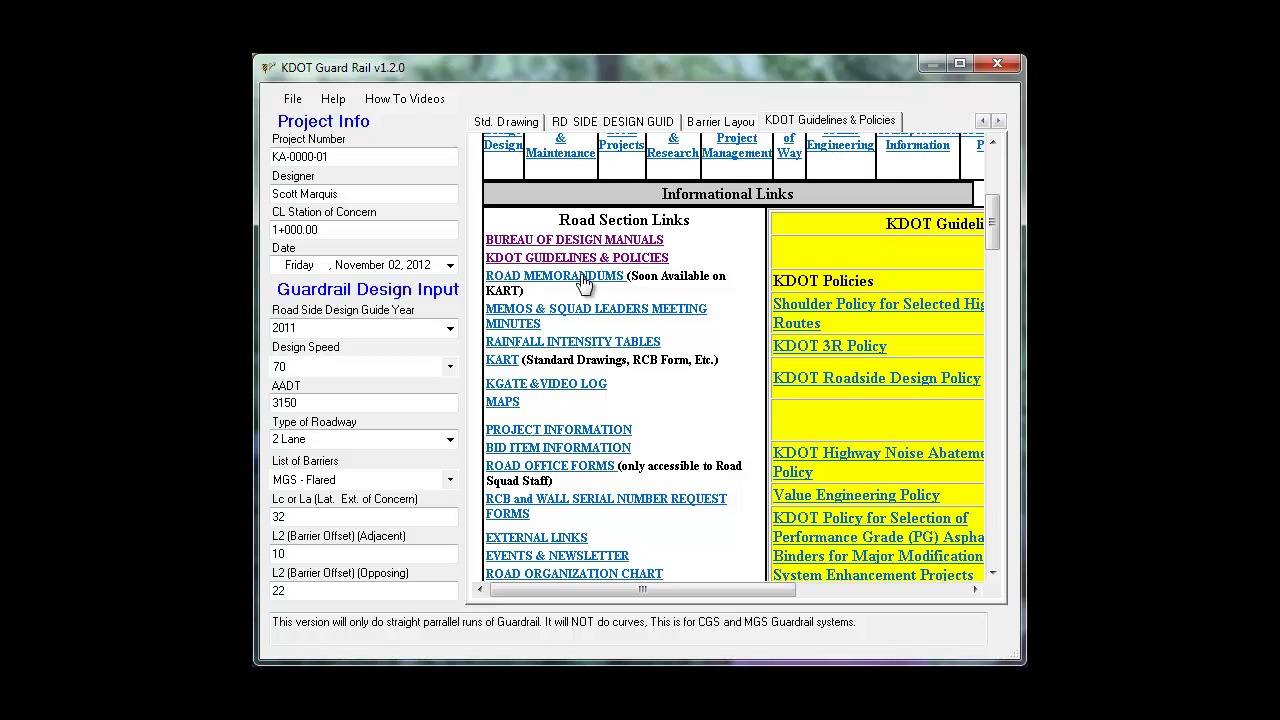
pyautogui.scroll(-2, 585, 285)
pyautogui.click(510, 124)
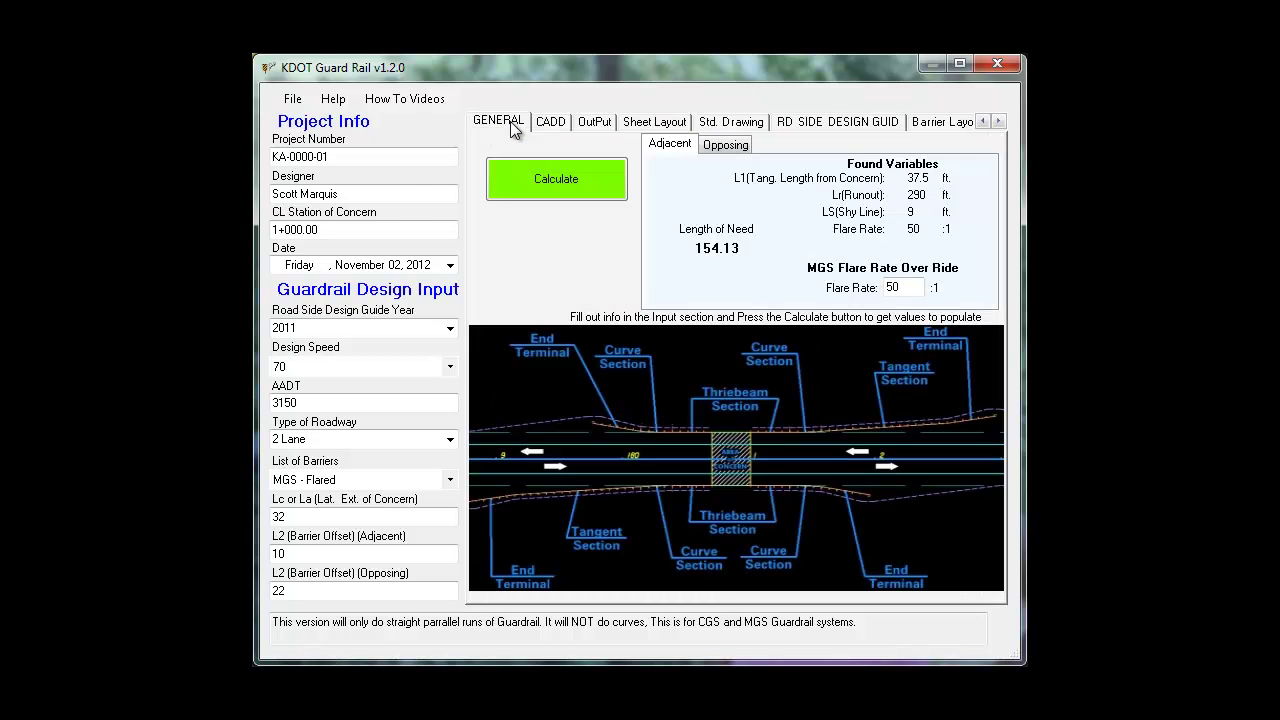